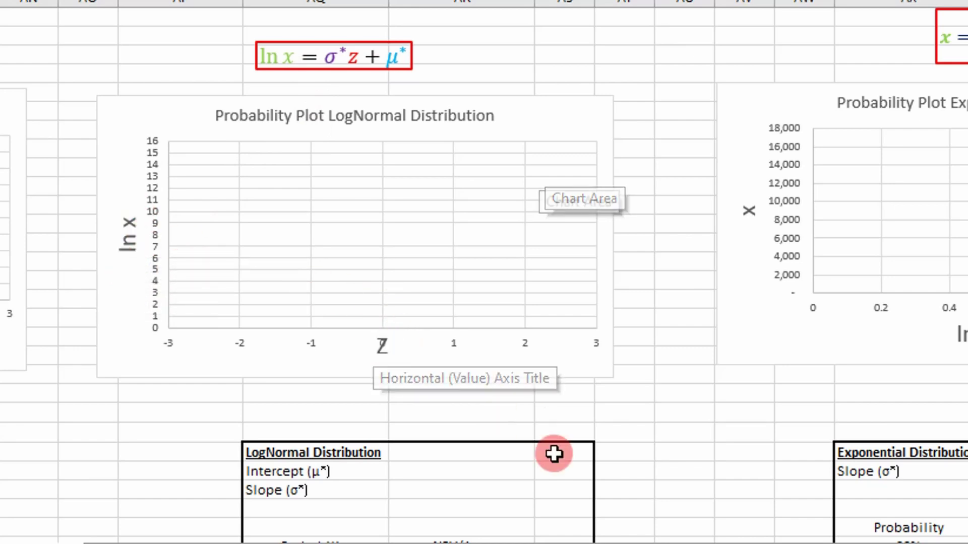
Calculate the natural log of each NPV/Acre value in the ln x column with =LN(S9), filled down from V9
drag(759, 543, 736, 543)
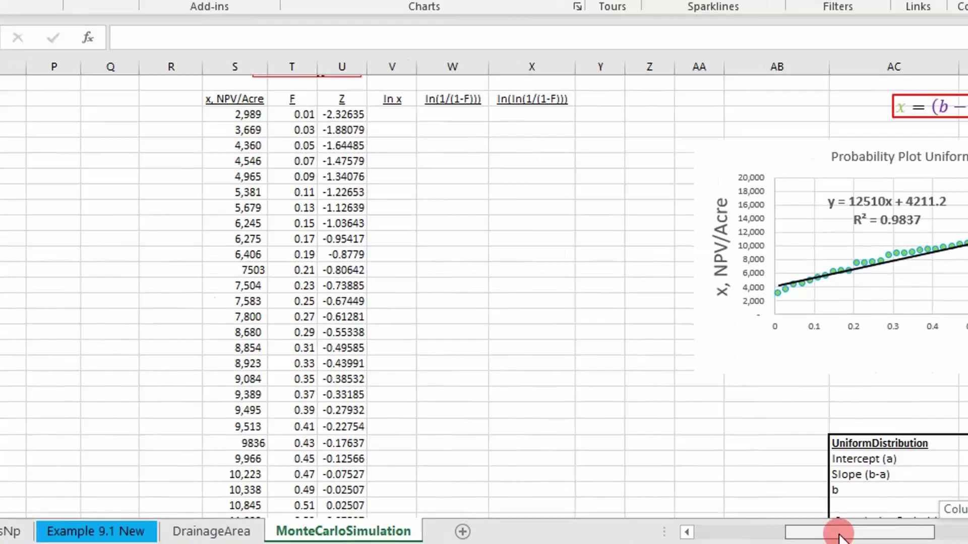
drag(839, 534, 828, 534)
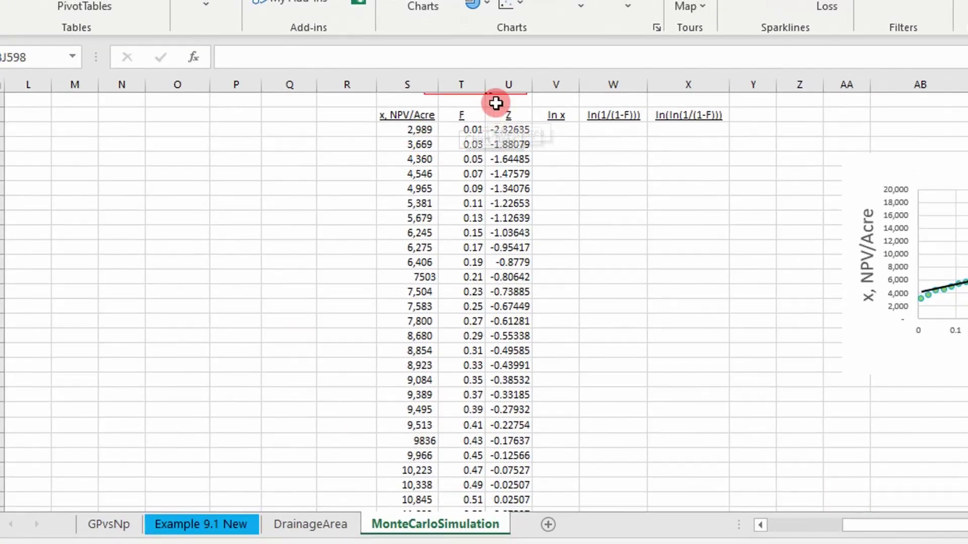
click(542, 132)
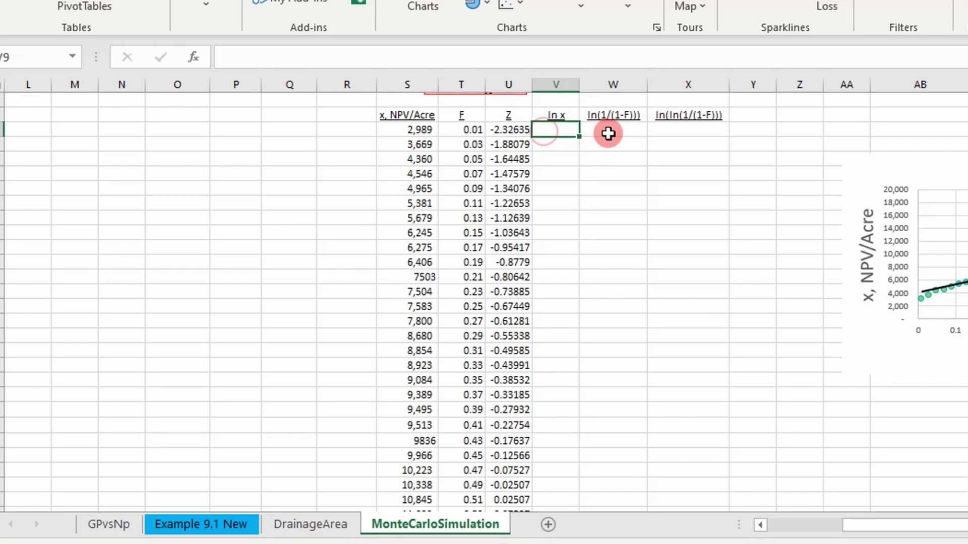
text(=ln)
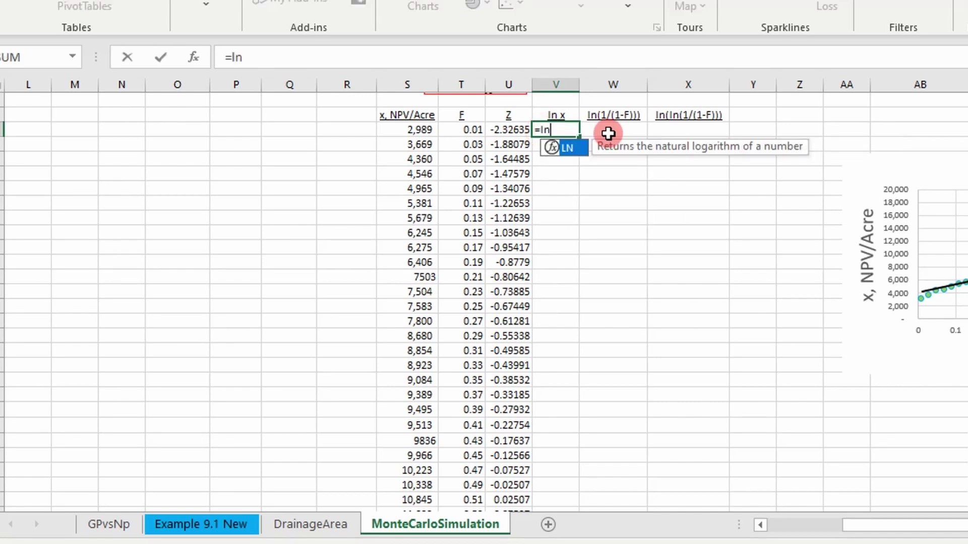
key(Tab)
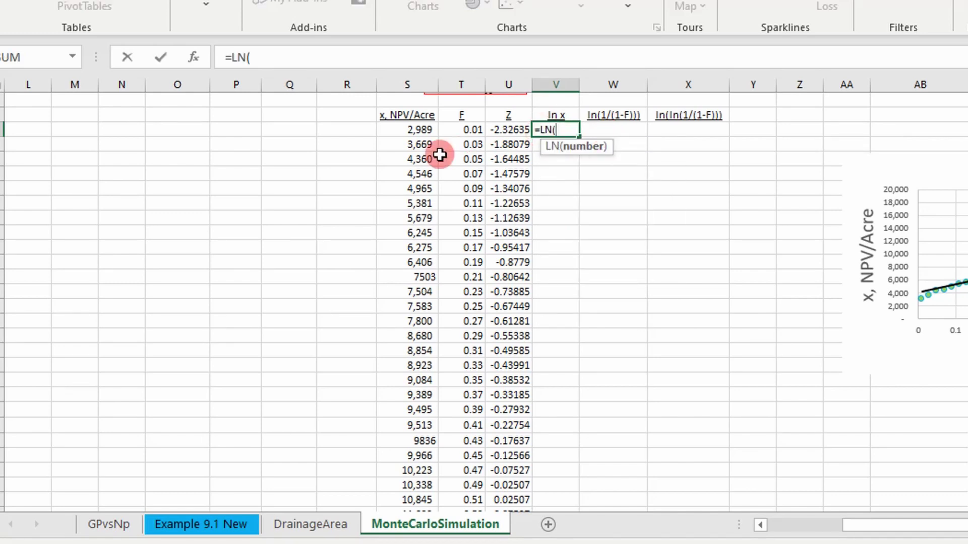
click(396, 129)
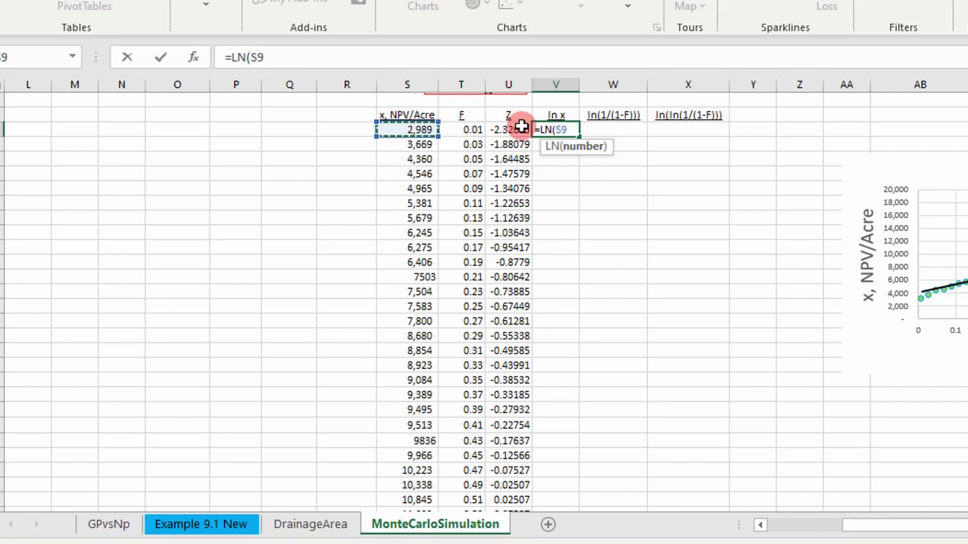
text())
key(Return)
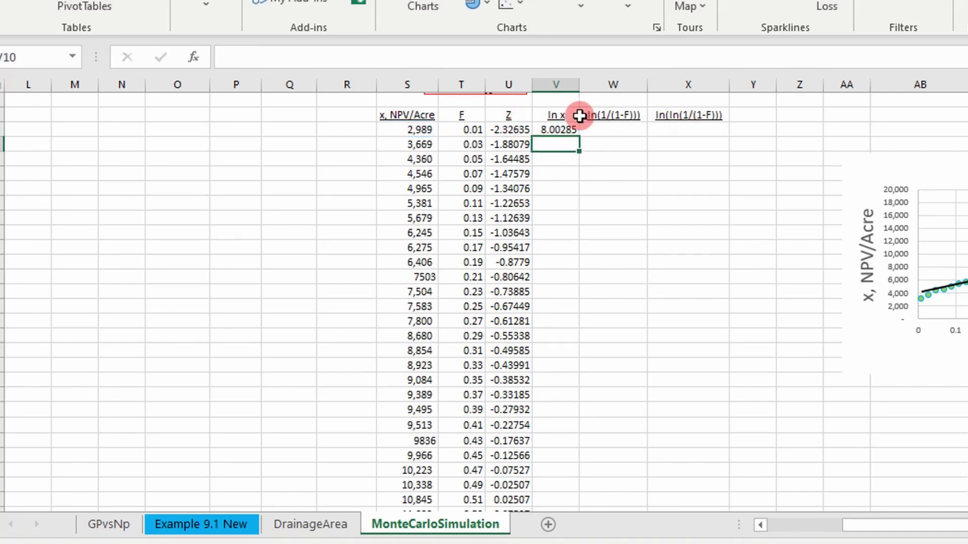
click(571, 130)
double_click(580, 137)
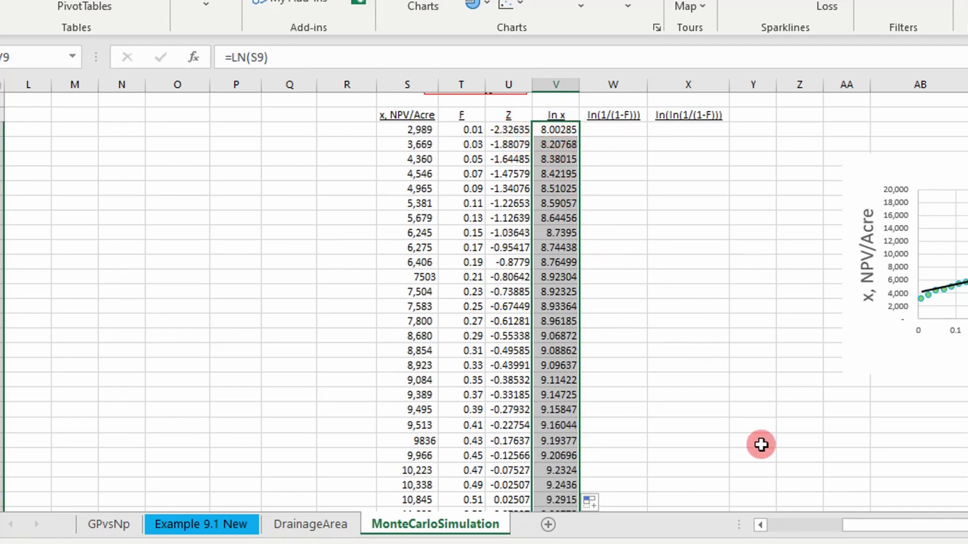
Examine the LogNormal probability plot, the columns feeding its series, its trendline equation and the parameter table below it
drag(896, 524, 958, 524)
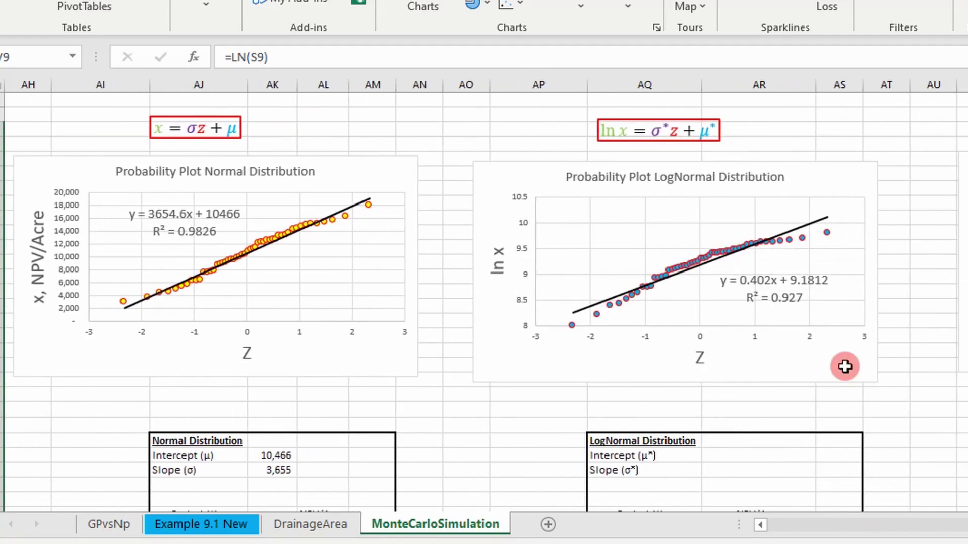
click(688, 261)
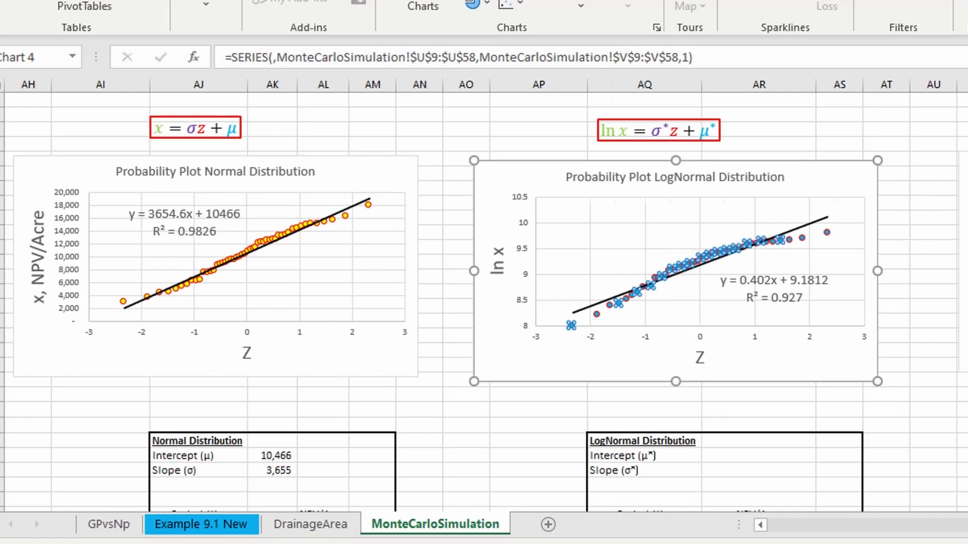
click(932, 522)
drag(933, 522, 917, 522)
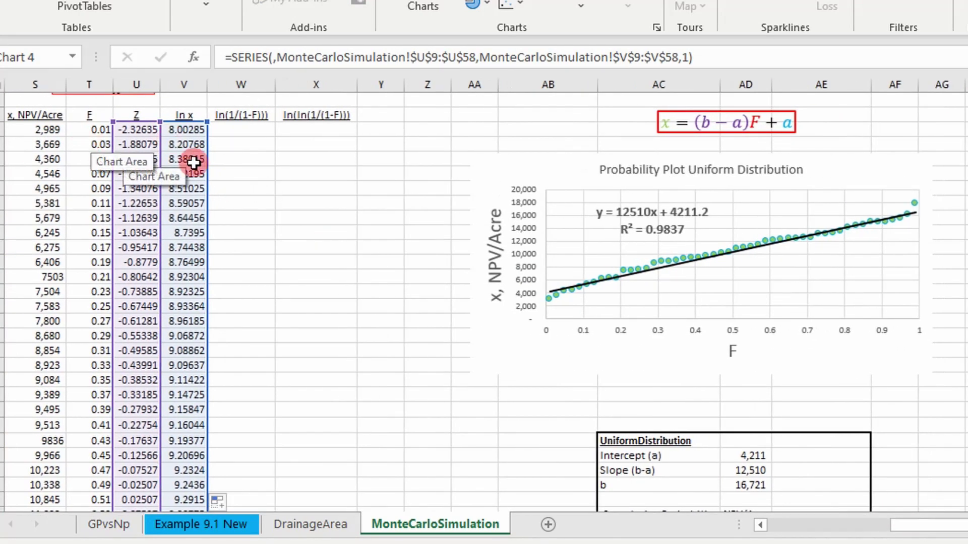
drag(942, 530, 951, 528)
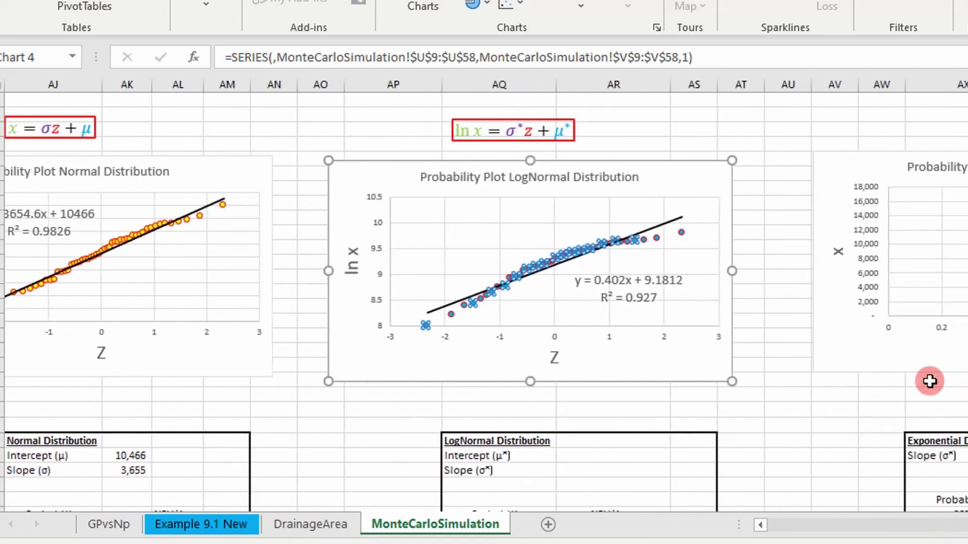
click(766, 398)
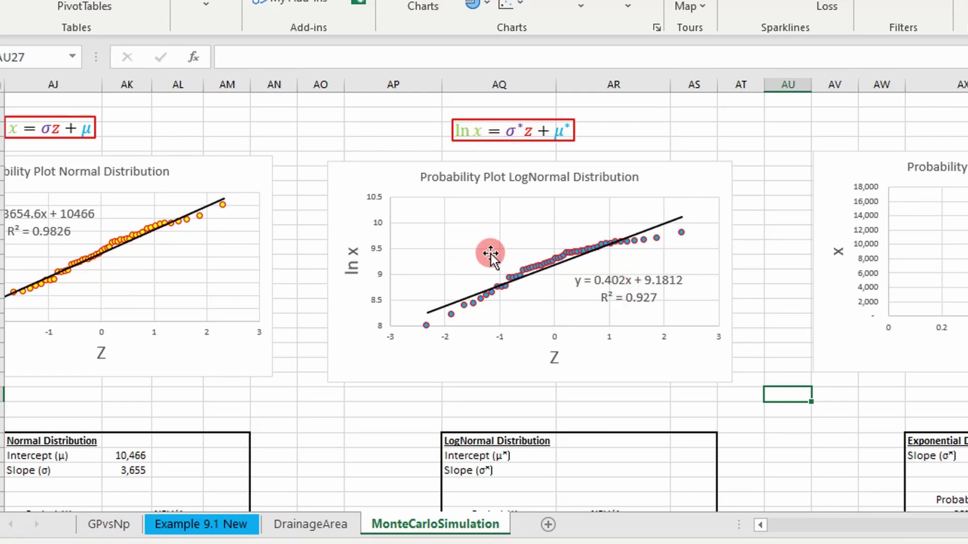
scroll(638, 262, down, 1)
scroll(626, 250, down, 1)
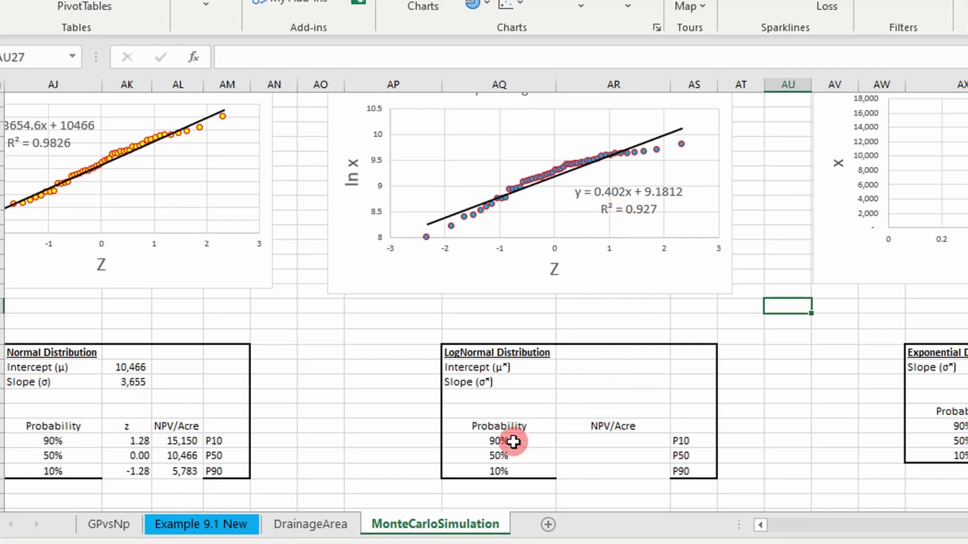
scroll(576, 368, up, 1)
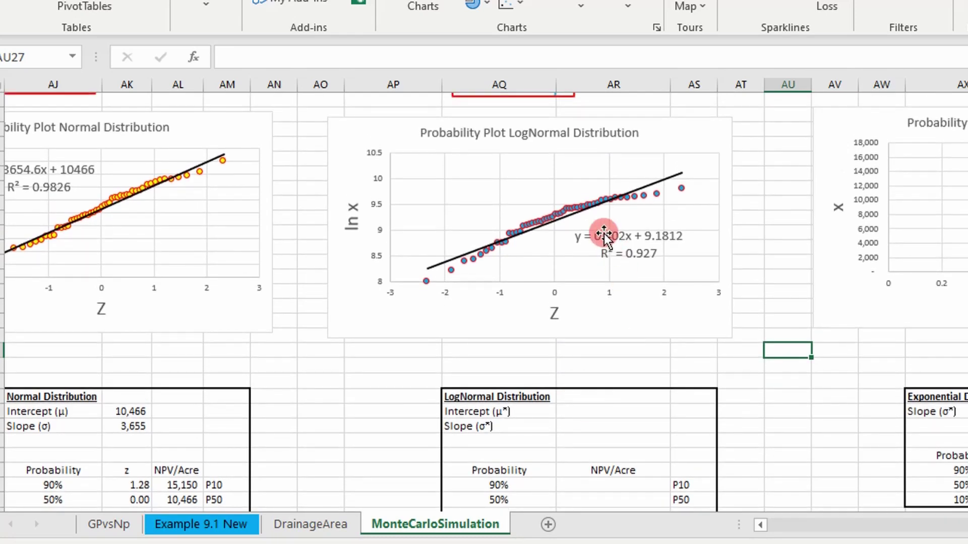
scroll(639, 236, up, 1)
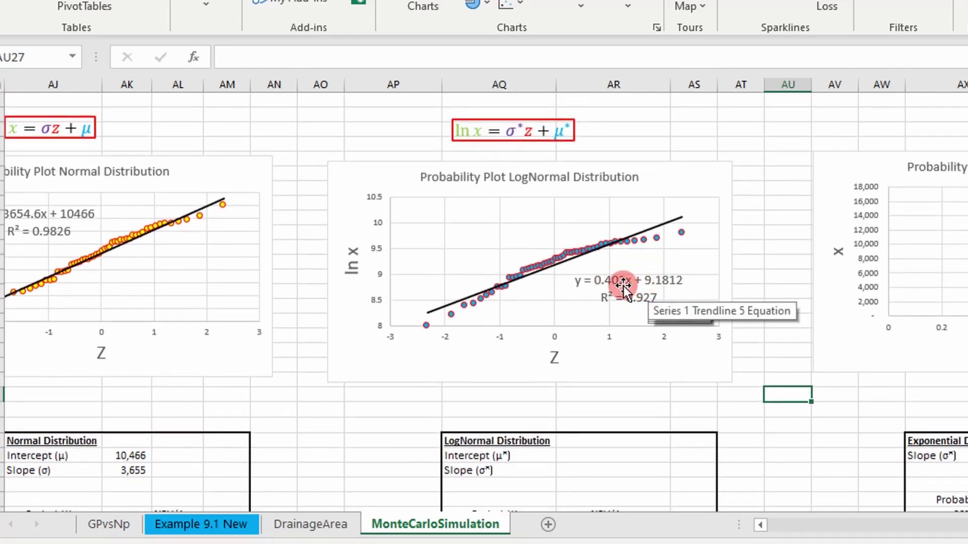
Start an INTERCEPT formula in the LogNormal table's Intercept (μ*) cell, AR31, and open its function arguments
scroll(596, 427, down, 1)
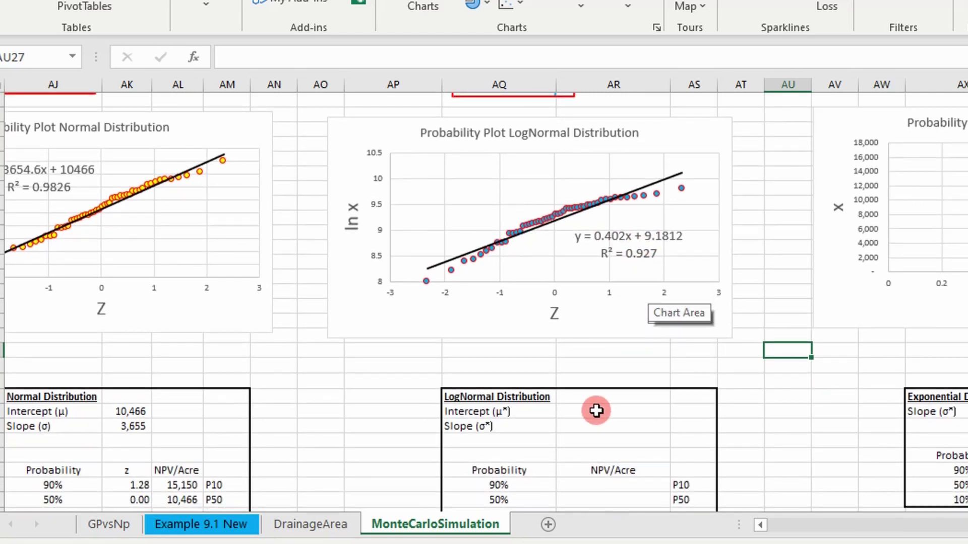
click(596, 410)
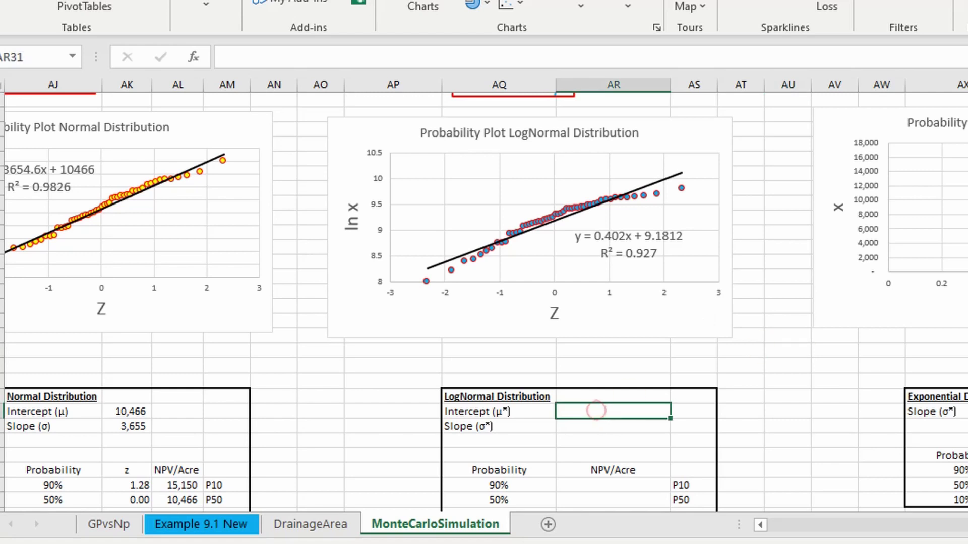
text(=)
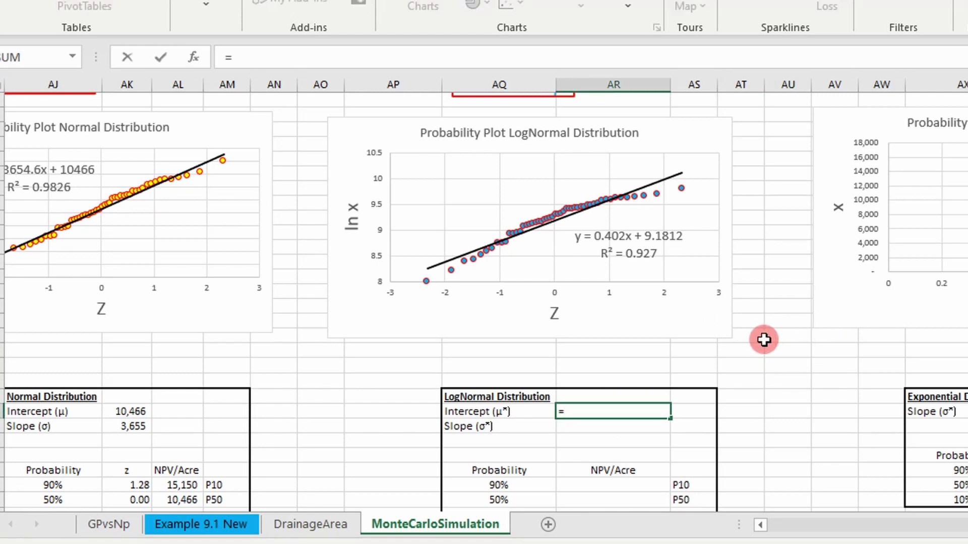
scroll(764, 340, up, 1)
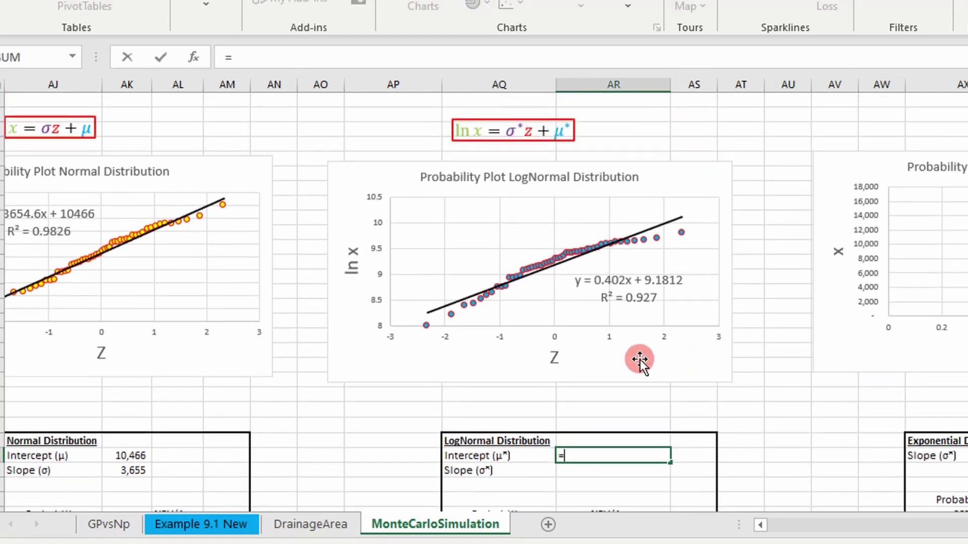
click(580, 139)
text(inte)
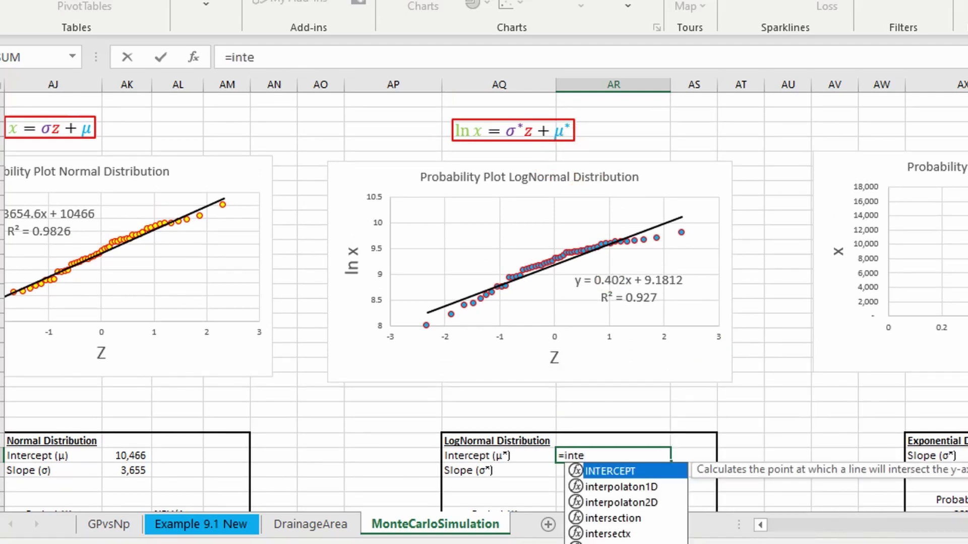
key(Tab)
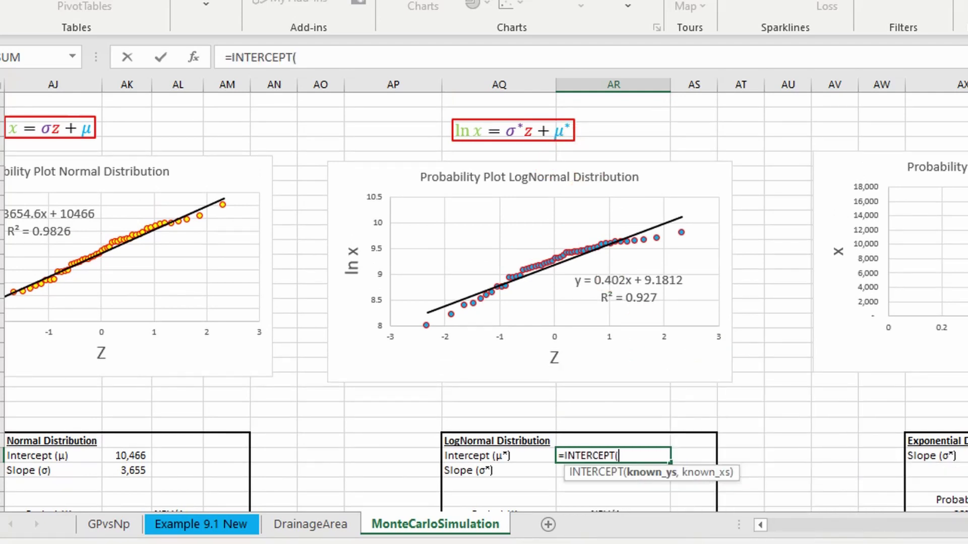
click(202, 61)
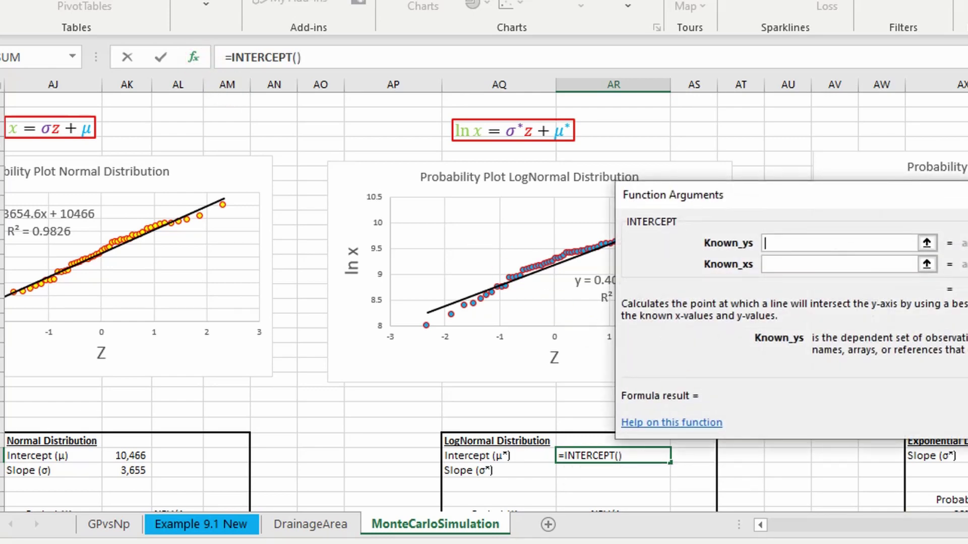
drag(960, 524, 887, 524)
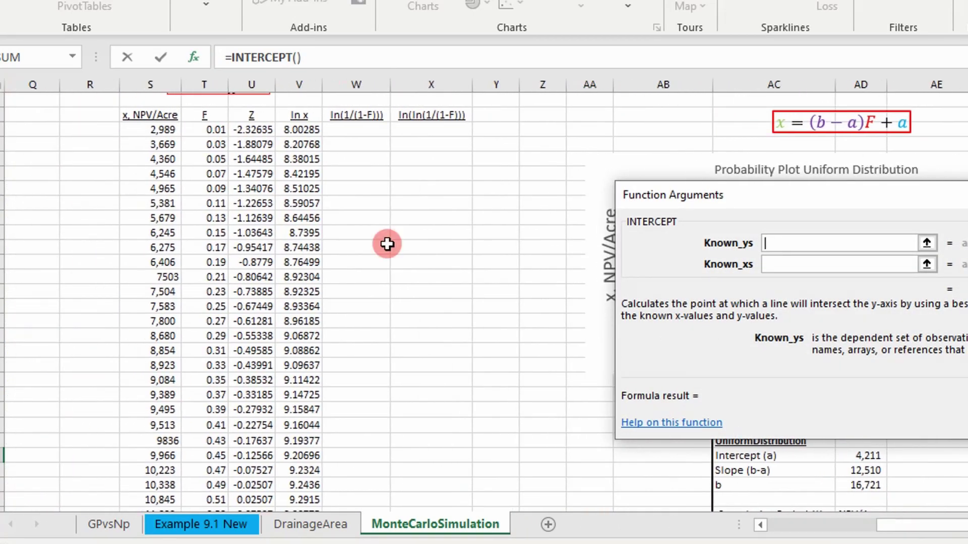
click(247, 129)
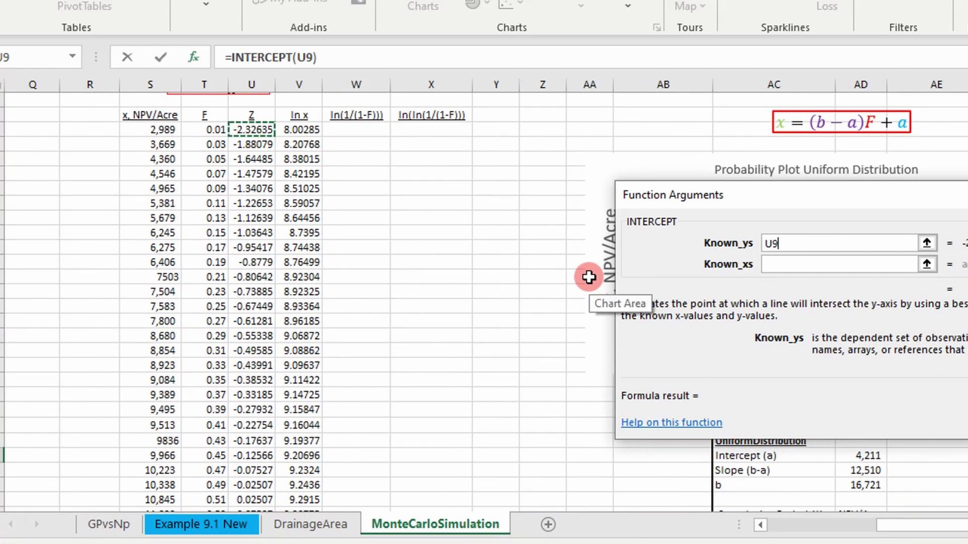
click(781, 244)
key(Delete)
key(Delete)
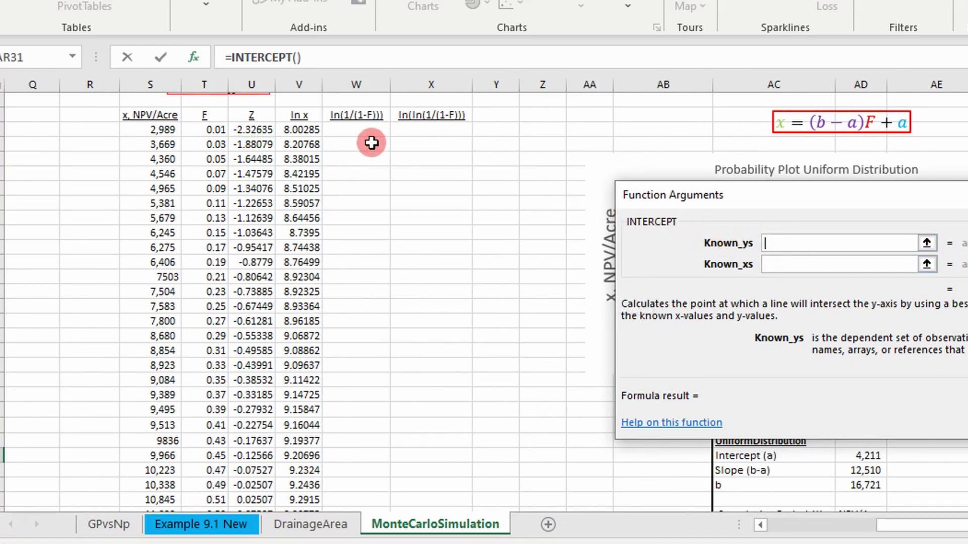
Set Known_ys of the INTERCEPT function to the ln x values as the absolute range $V$9:$V$58
click(305, 129)
key(ctrl+shift+Down)
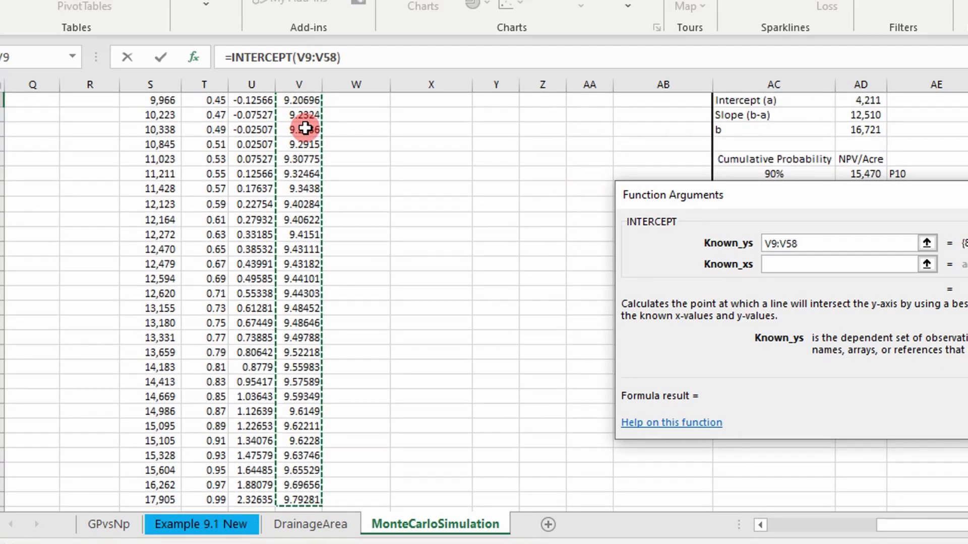
key(F4)
scroll(307, 133, up, 5)
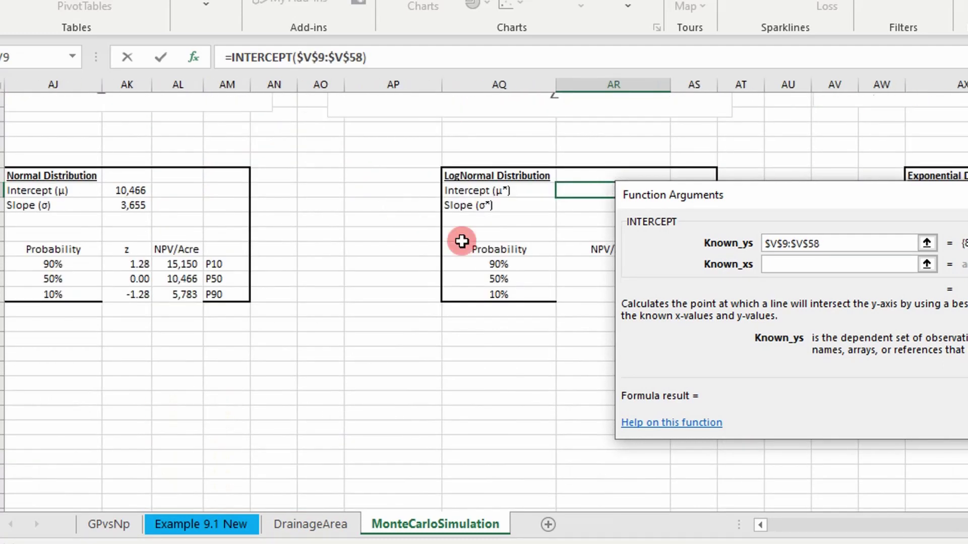
Set Known_xs of the INTERCEPT function to the Z values as the absolute range $U$9:$U$58 and complete the formula
click(801, 264)
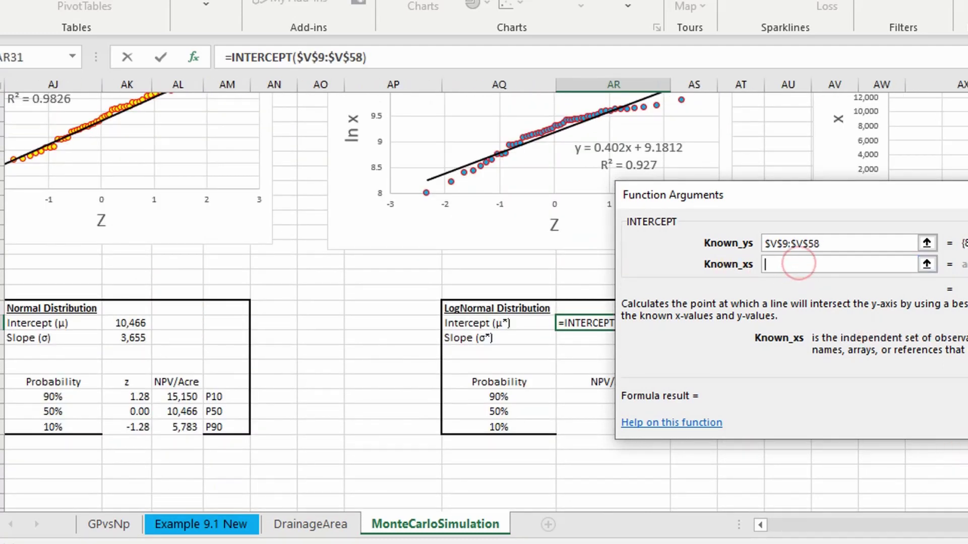
scroll(504, 303, left, 10)
scroll(620, 310, up, 3)
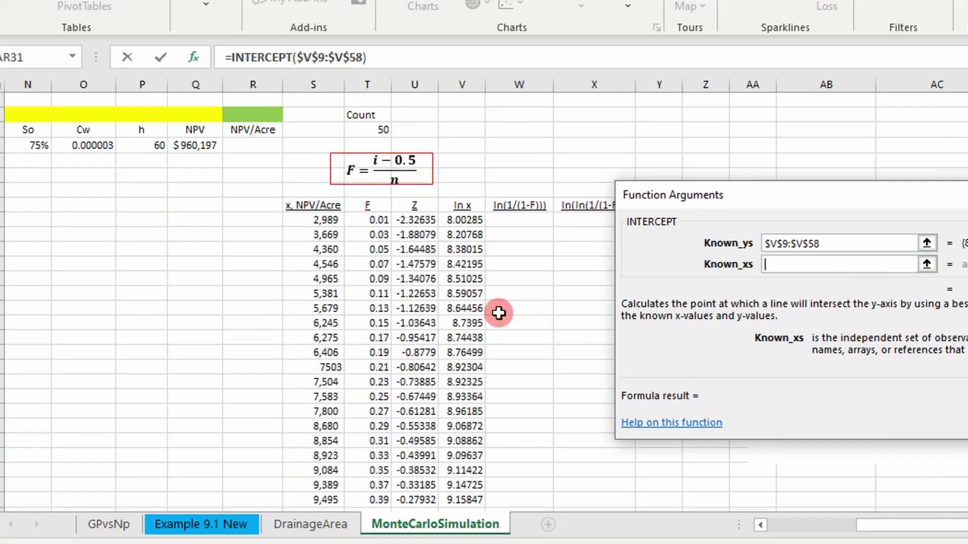
click(416, 221)
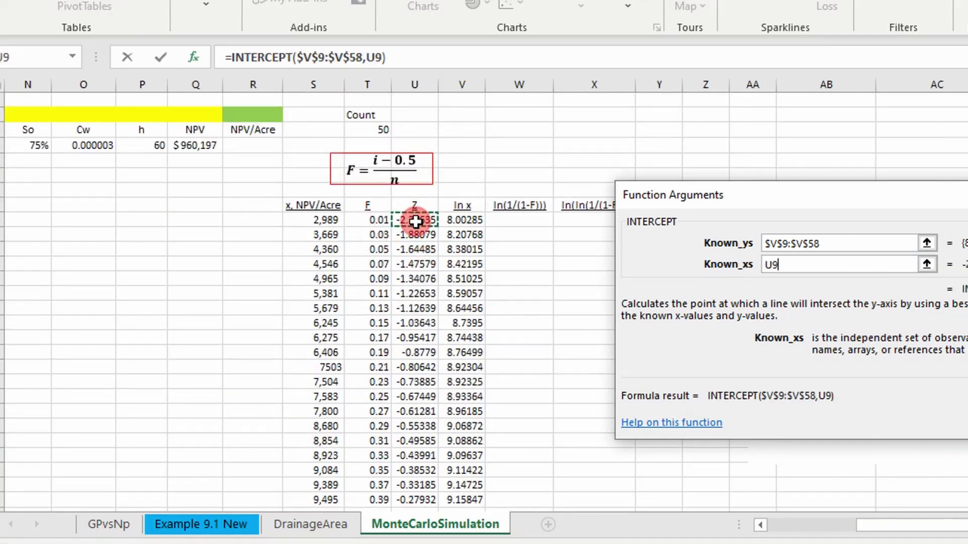
key(ctrl+shift+Down)
key(F4)
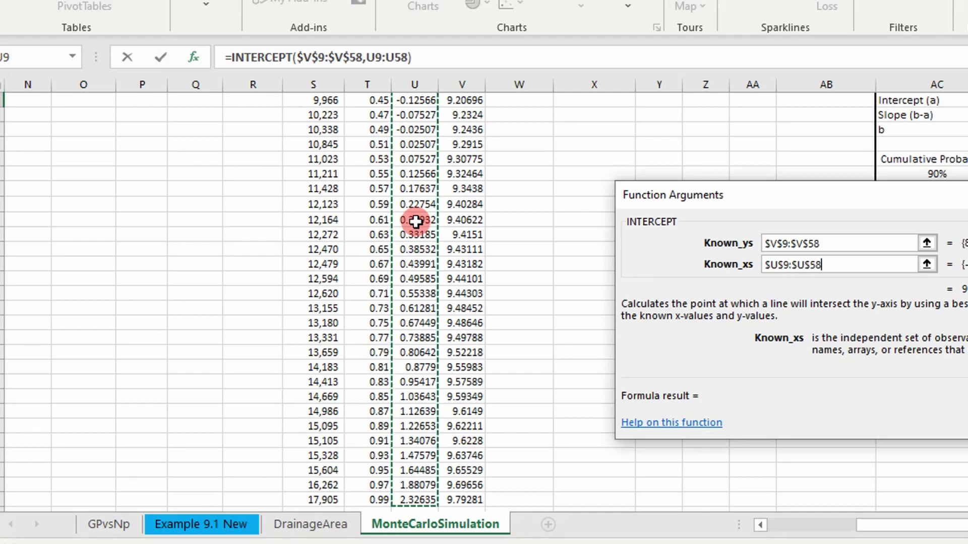
key(Return)
scroll(579, 259, up, 5)
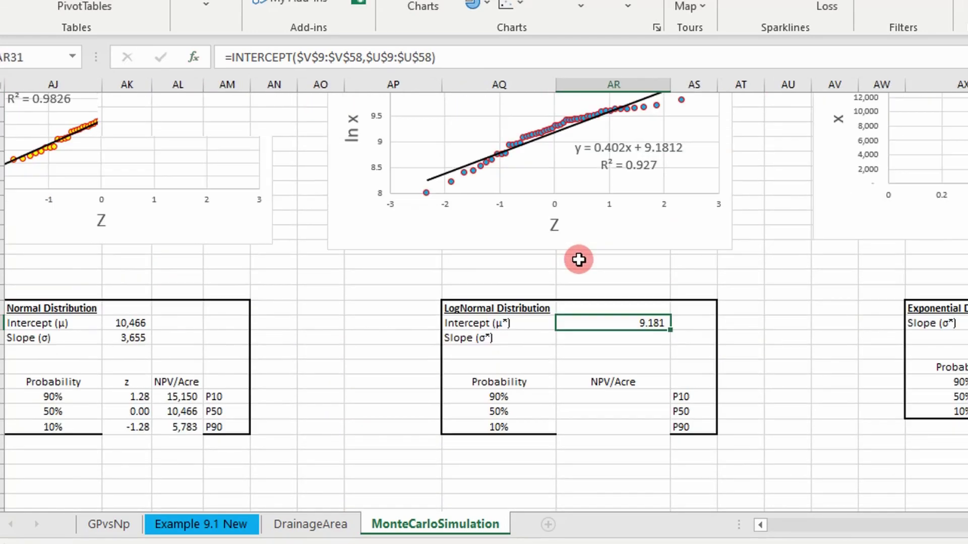
Copy the LogNormal table's intercept formula into the Slope (σ*) cell and change its function to SLOPE, keeping the same ranges
scroll(579, 259, up, 1)
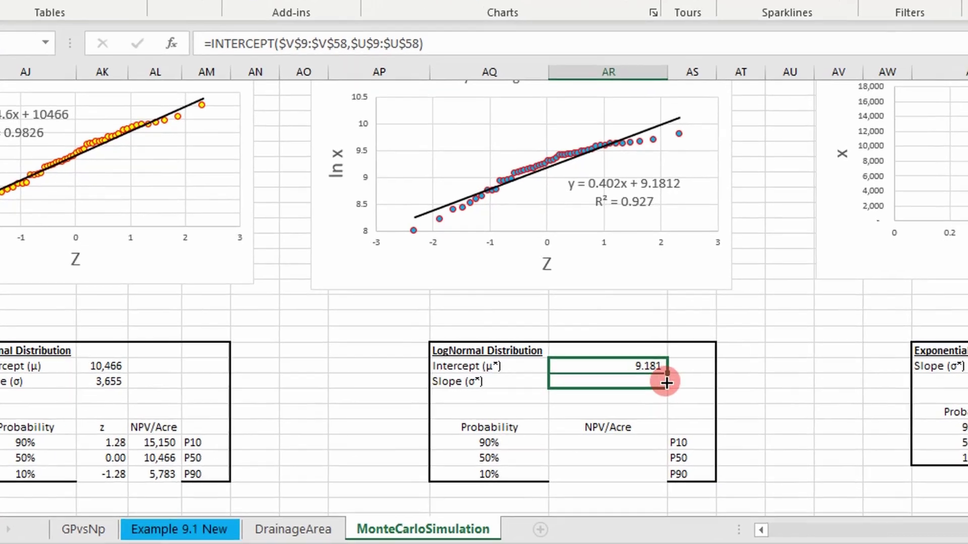
drag(670, 377, 669, 385)
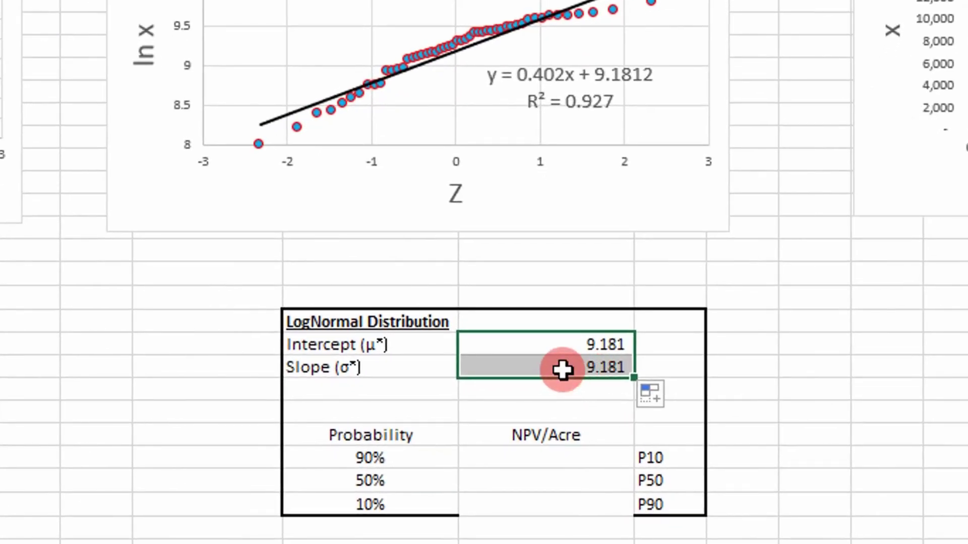
double_click(563, 369)
click(551, 367)
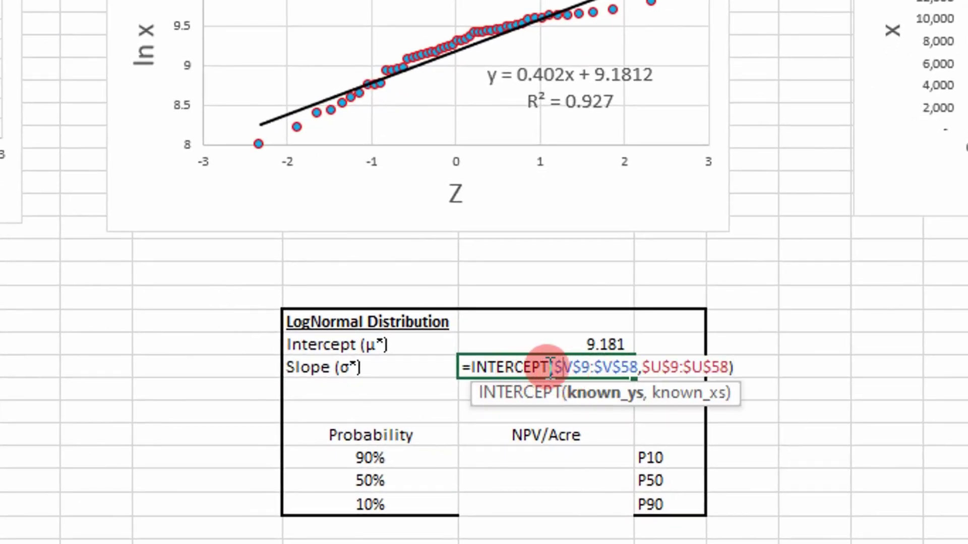
drag(551, 367, 473, 368)
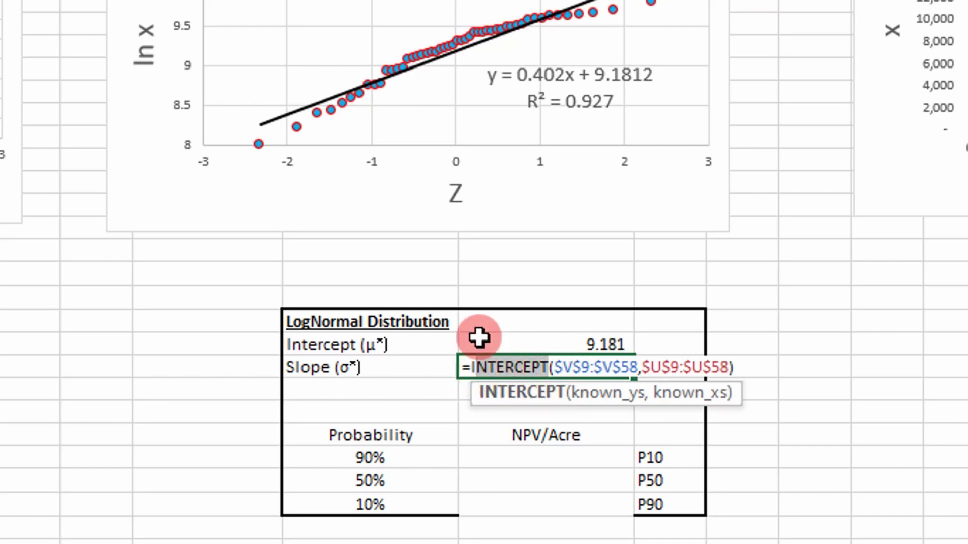
key(BackSpace)
text(slope)
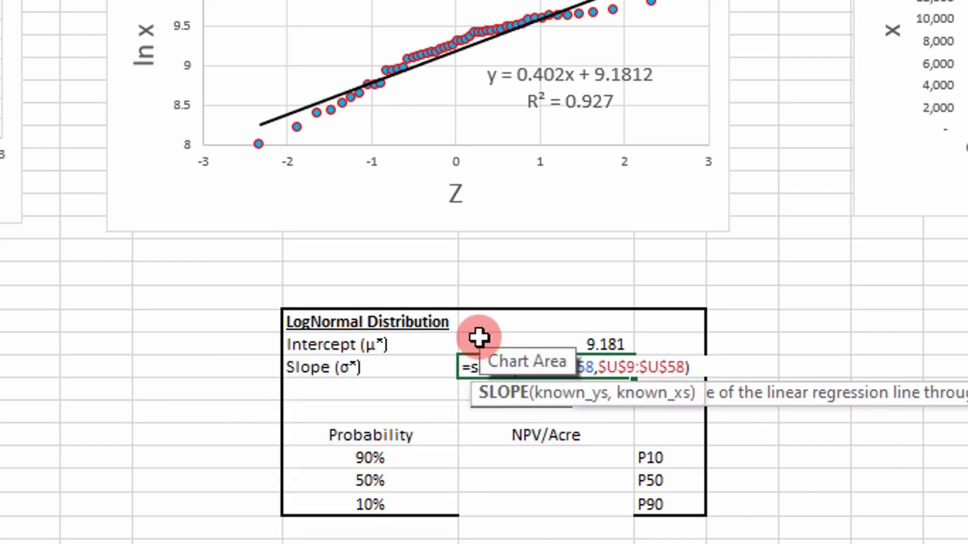
key(Return)
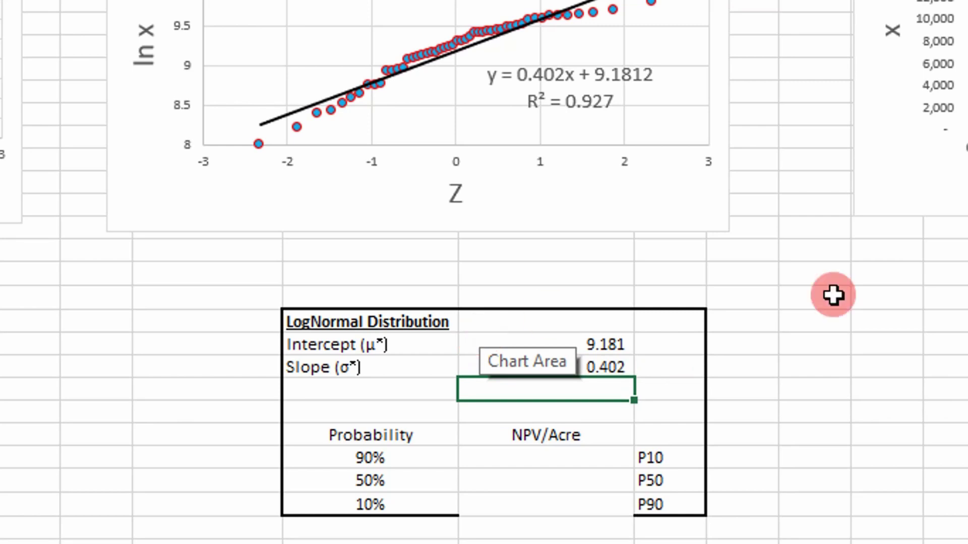
Compare the LogNormal table's intercept and slope with the probability plot's trendline equation and the ln x formula above it
scroll(706, 338, up, 1)
key(Up)
click(781, 315)
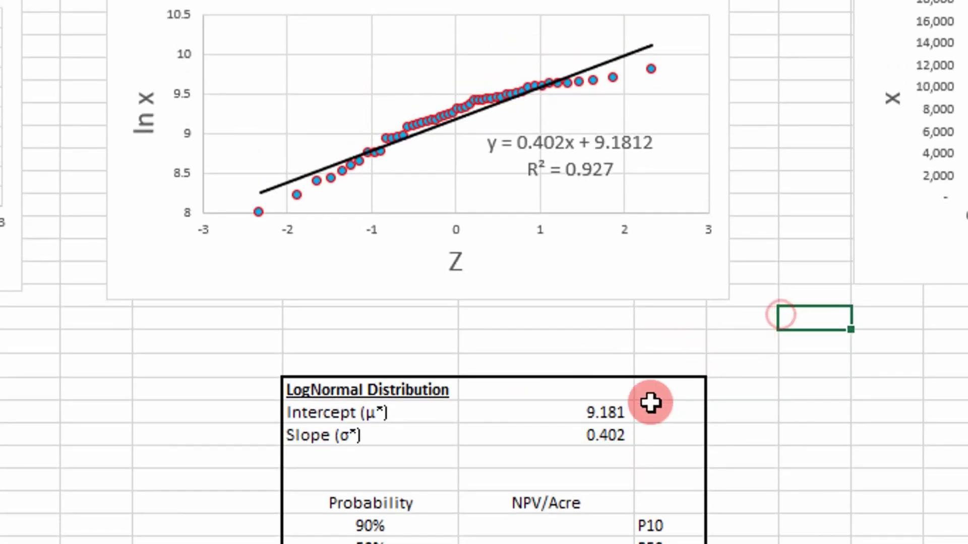
mouse_move(607, 408)
mouse_down()
mouse_move(611, 425)
mouse_move(603, 421)
mouse_up()
scroll(602, 394, up, 1)
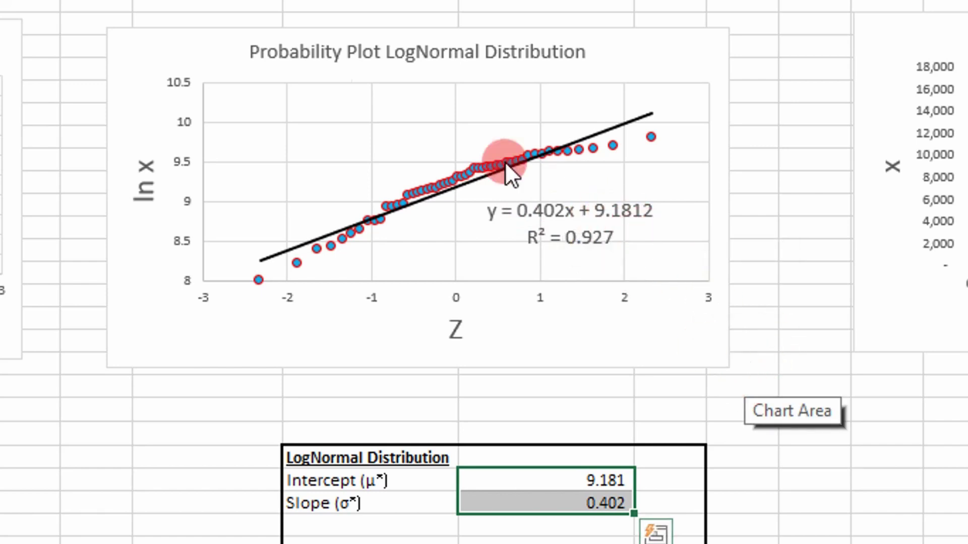
scroll(452, 246, down, 2)
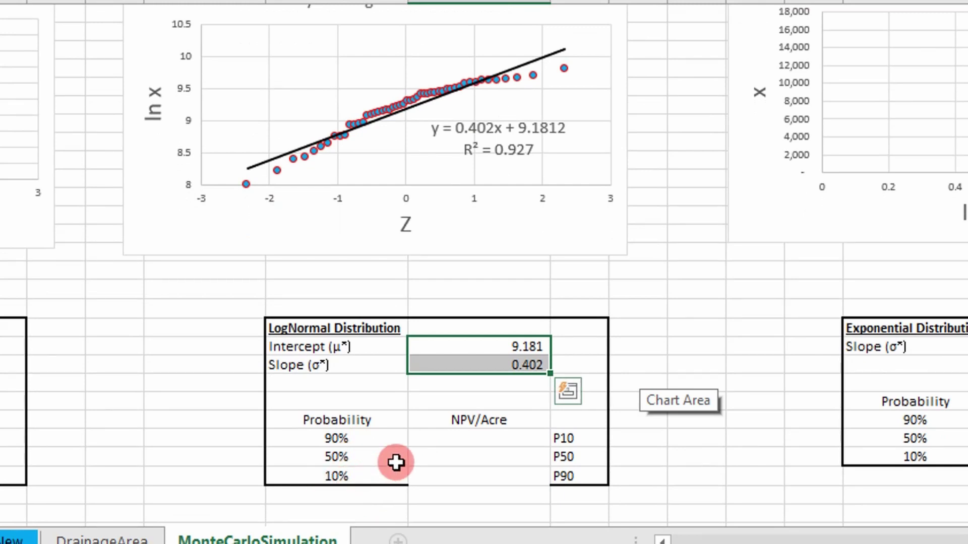
scroll(395, 460, up, 3)
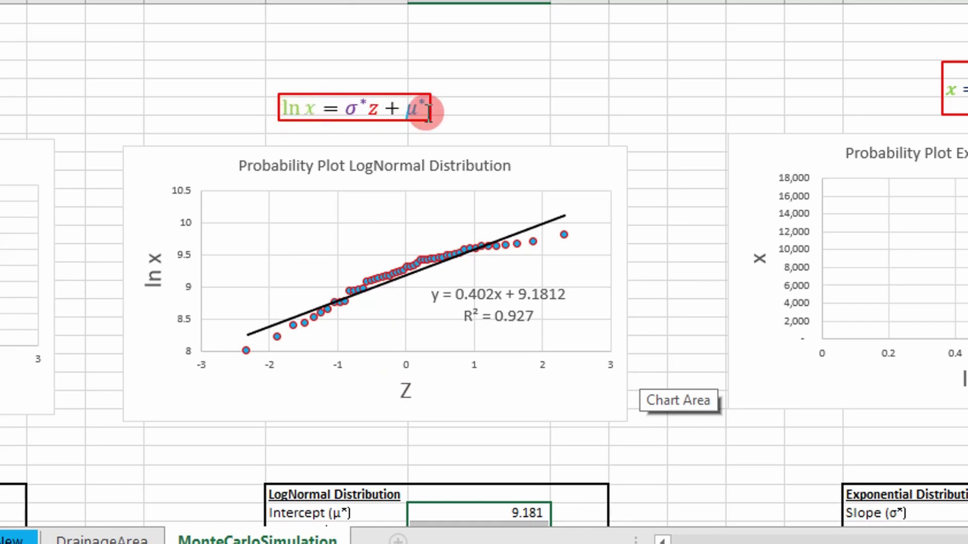
scroll(494, 372, down, 1)
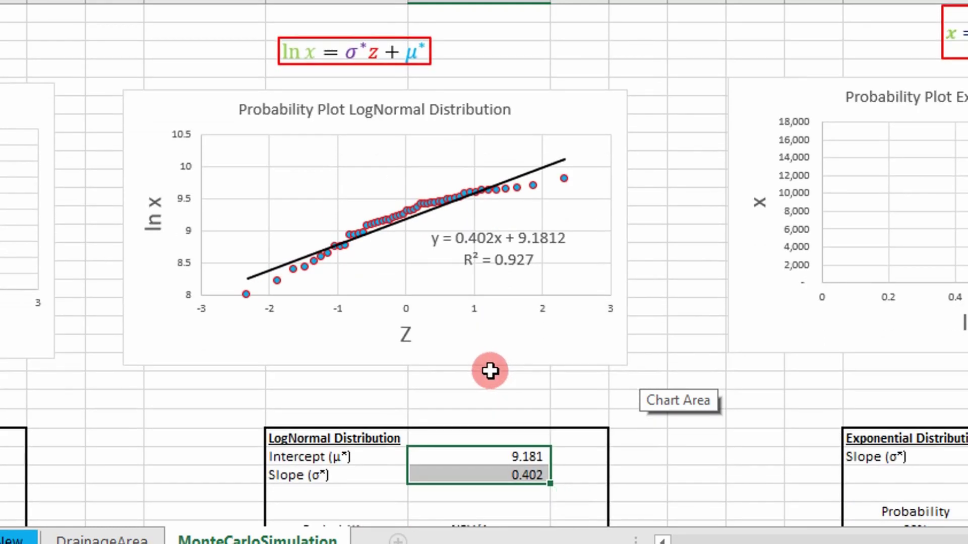
Start a LogNormalInv formula in the LogNormal table's NPV/Acre cell for 90% probability and open its function arguments
scroll(490, 371, down, 2)
click(459, 440)
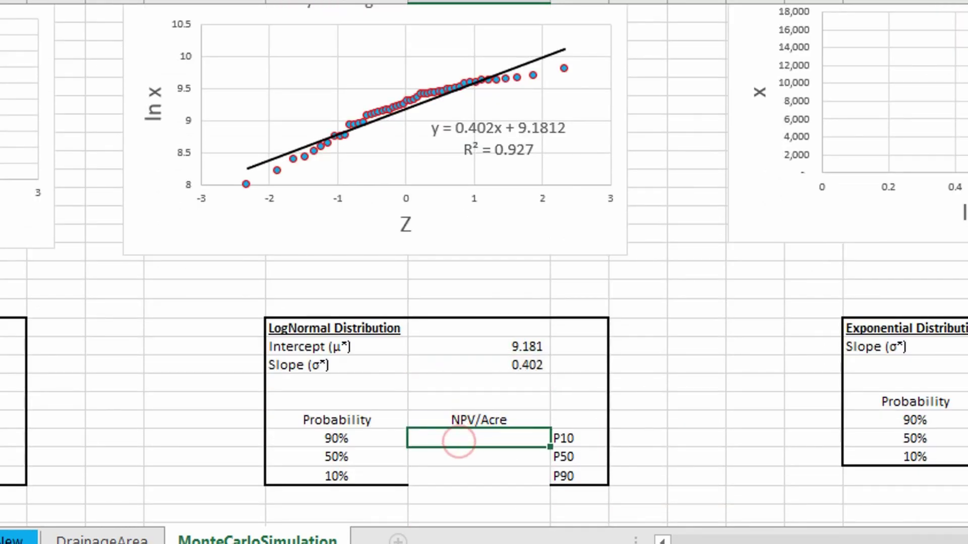
text(=lo)
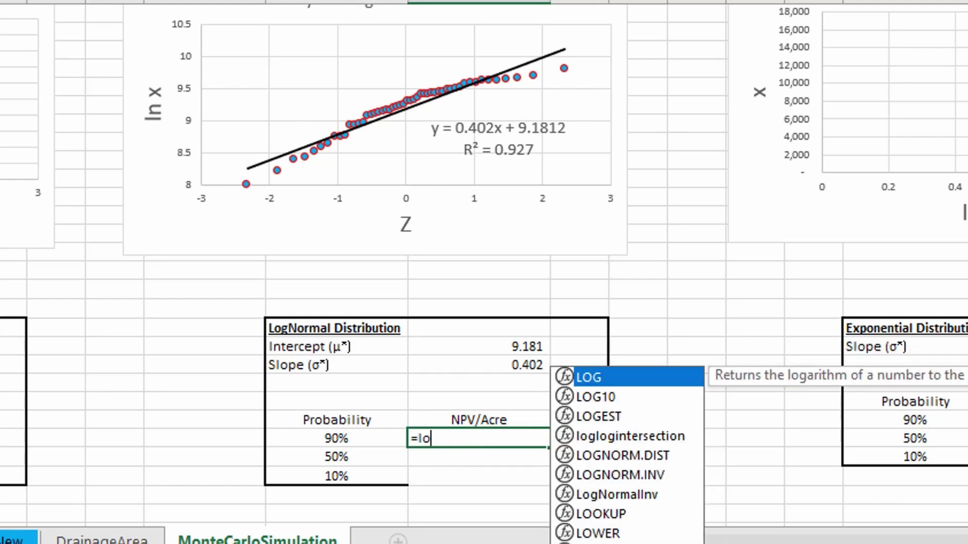
text(g)
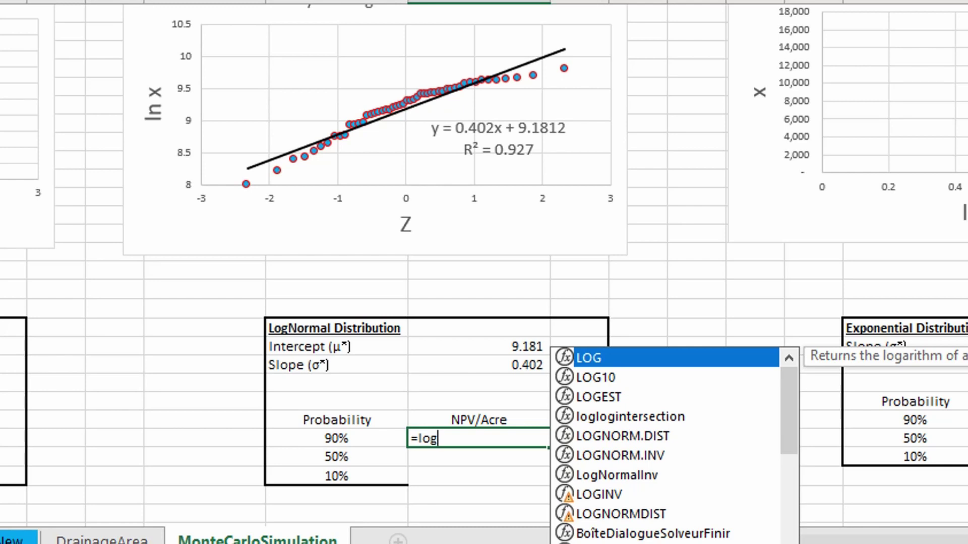
key(BackSpace)
key(BackSpace)
key(BackSpace)
text(lo)
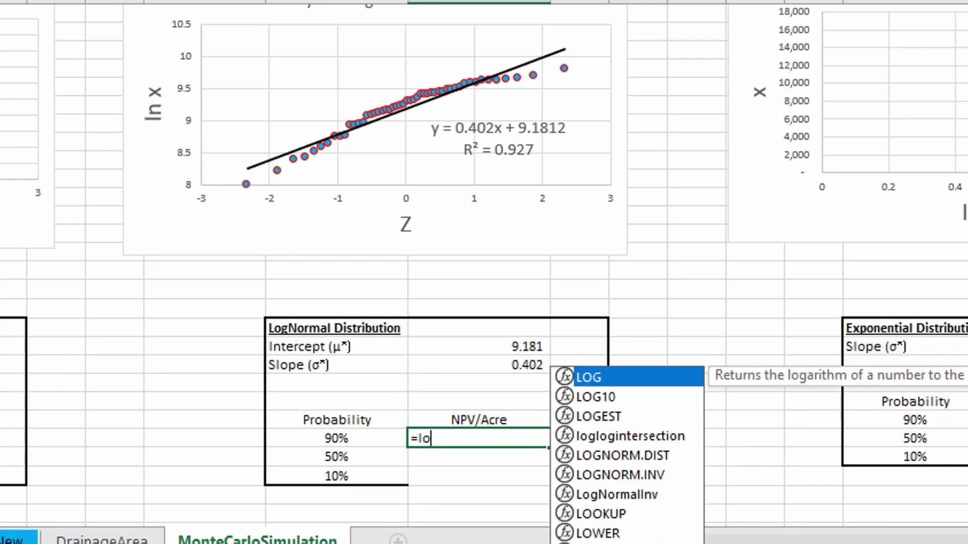
text(gno)
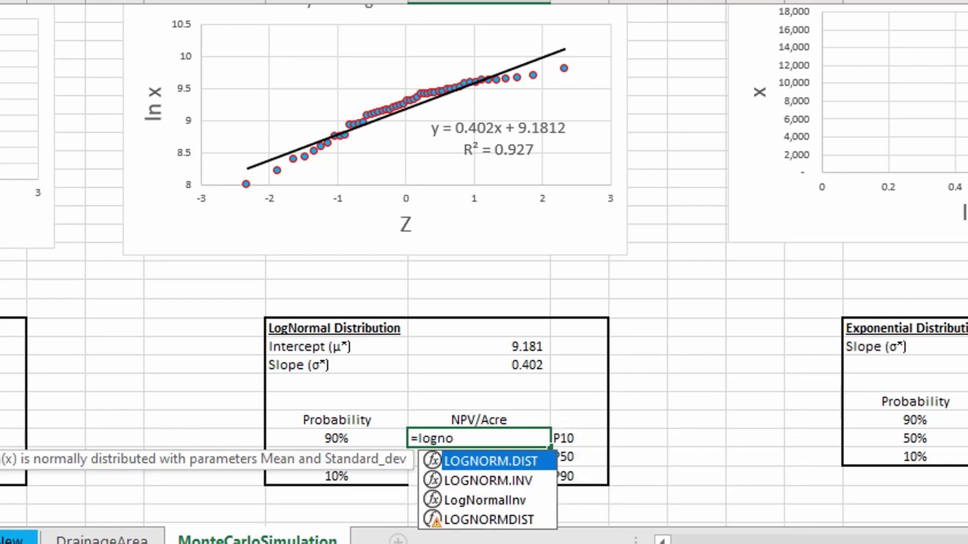
key(Down)
key(Down)
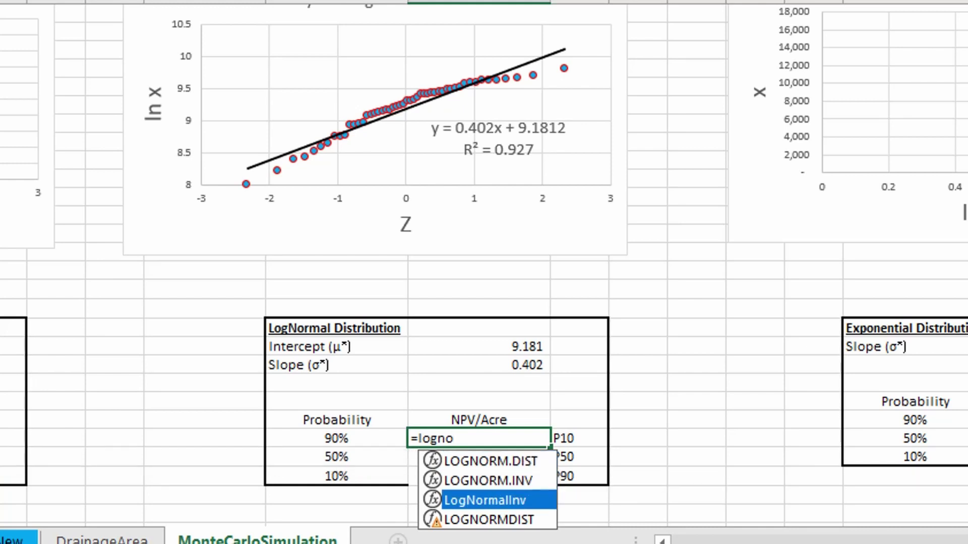
key(Tab)
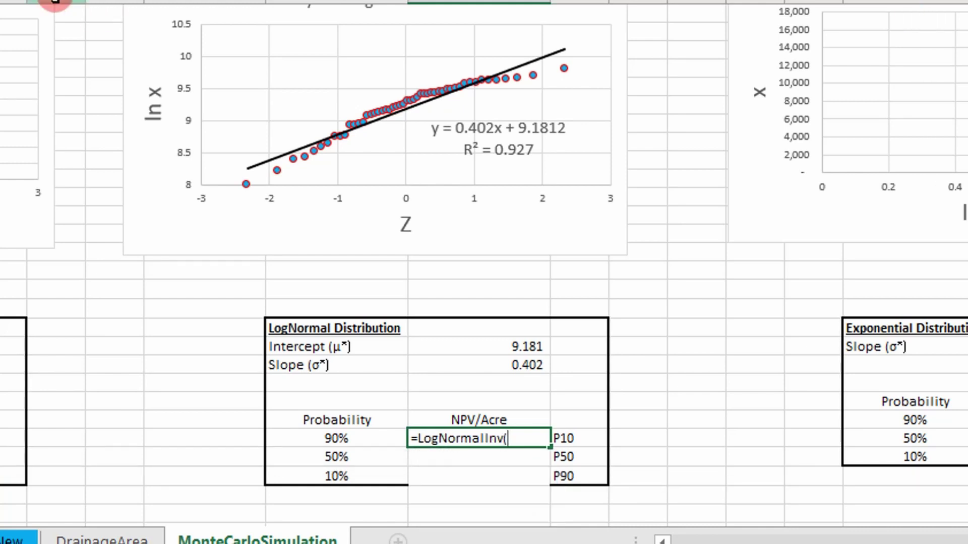
key(ctrl+a)
Set the Mean_ln argument of LogNormalInv to the LogNormal intercept as the absolute reference $AR$31
scroll(400, 243, up, 1)
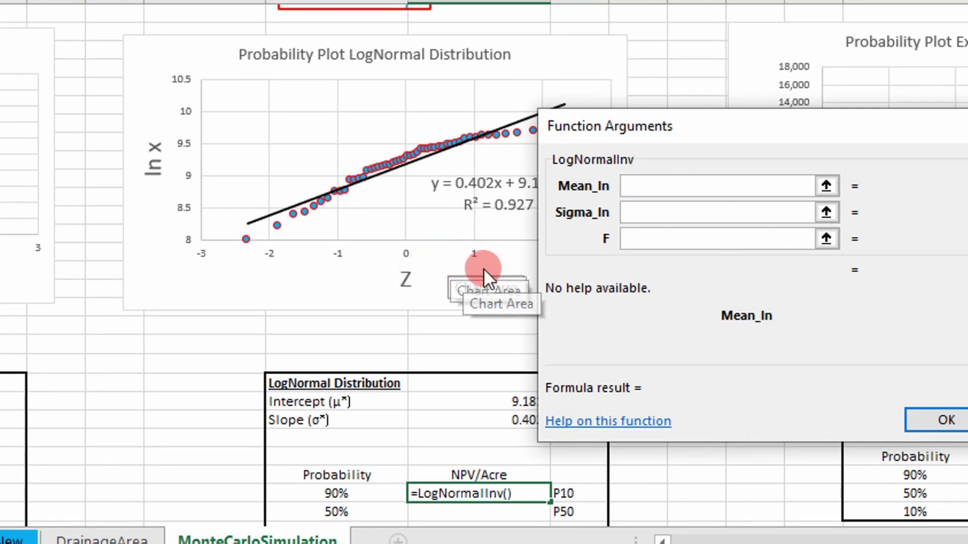
scroll(371, 108, up, 1)
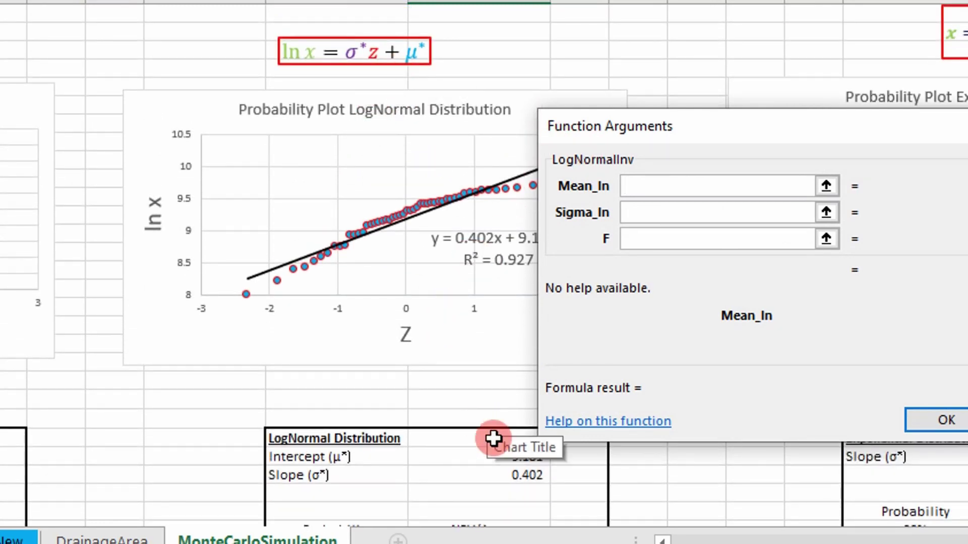
click(520, 457)
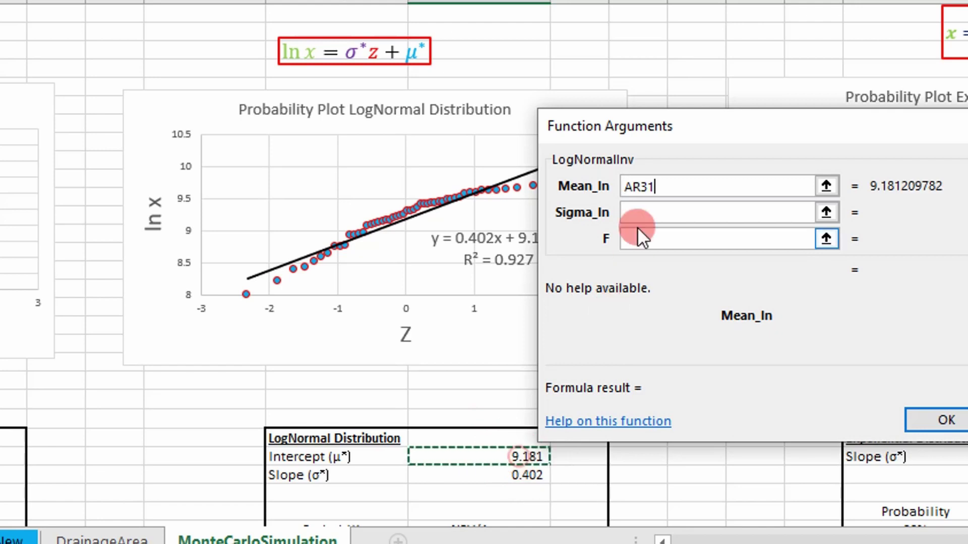
click(633, 208)
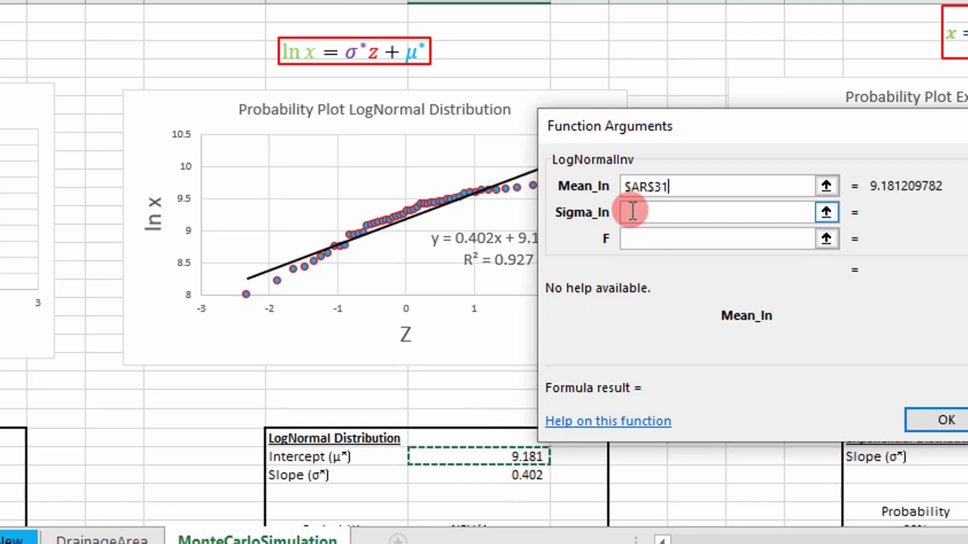
Set the Sigma_ln argument of LogNormalInv to the LogNormal slope as the absolute reference $AR$32
scroll(632, 211, down, 5)
scroll(458, 259, up, 3)
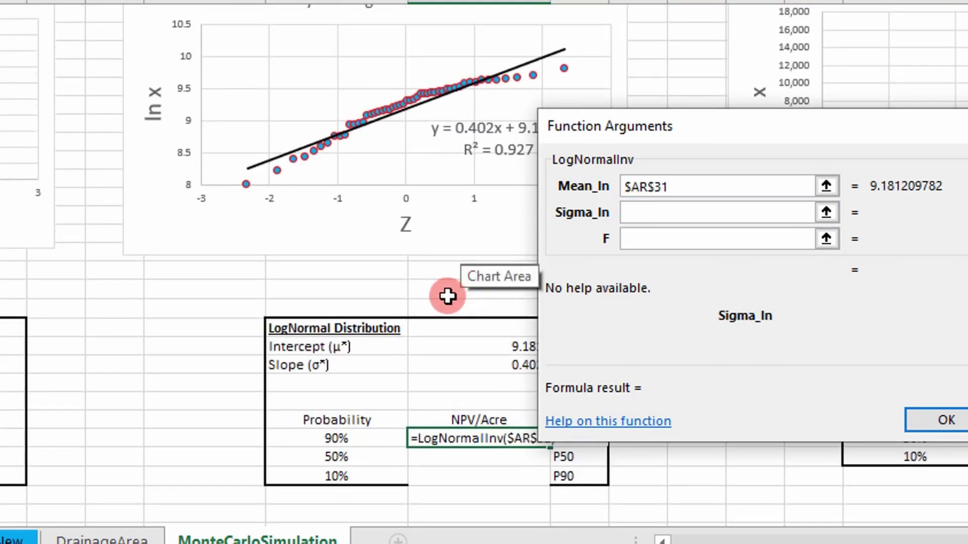
scroll(448, 297, up, 2)
click(479, 482)
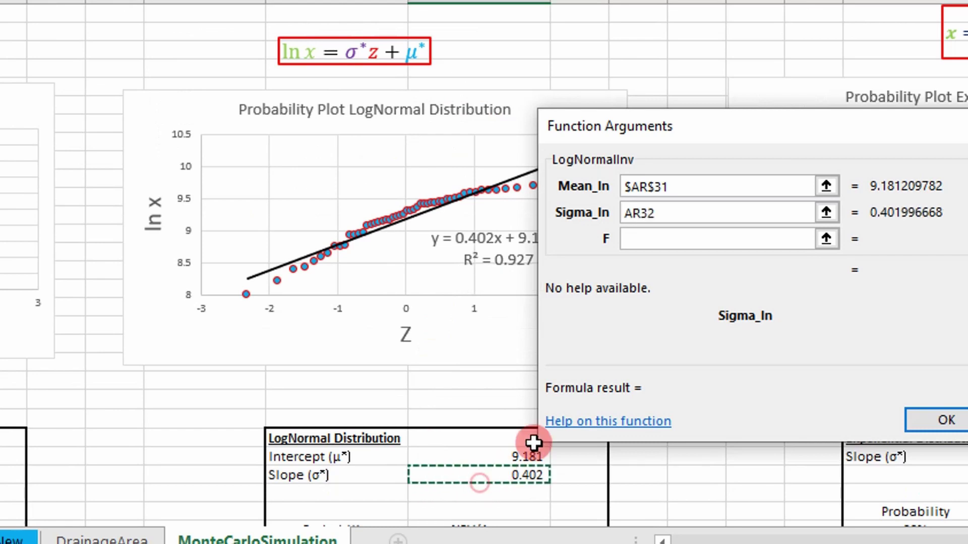
click(661, 247)
key(F4)
Set F to the 90% probability cell AQ36, complete the LogNormalInv formula and fill it down to the 50% and 10% rows
scroll(661, 247, down, 5)
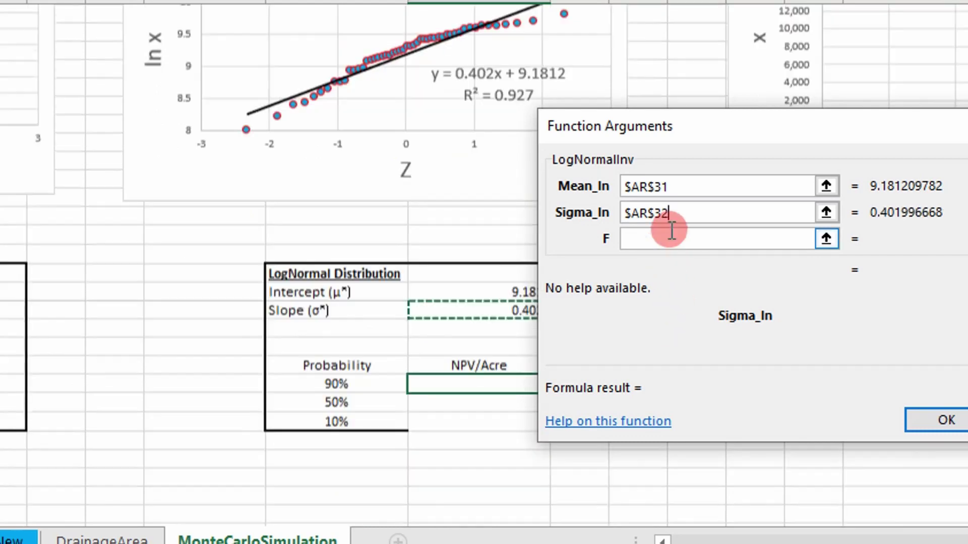
click(645, 241)
click(358, 272)
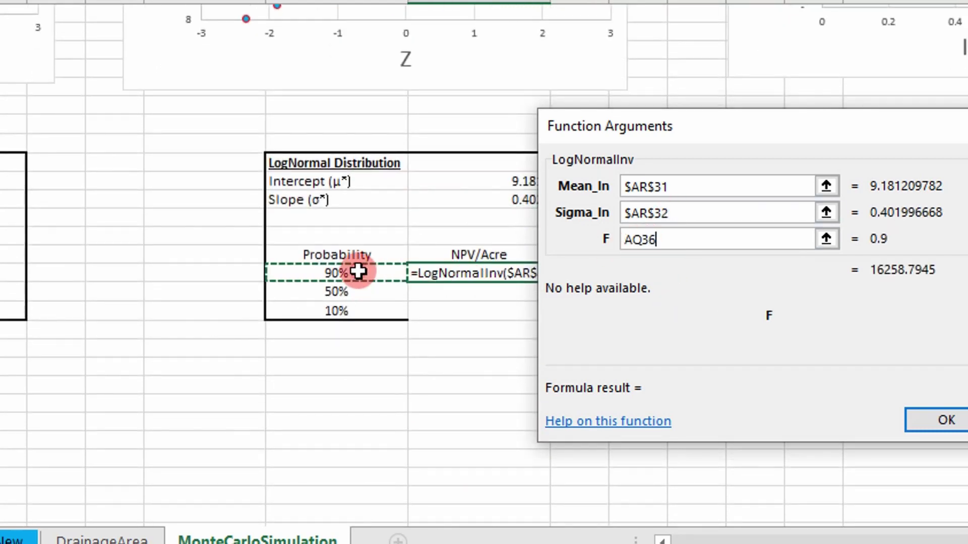
key(Return)
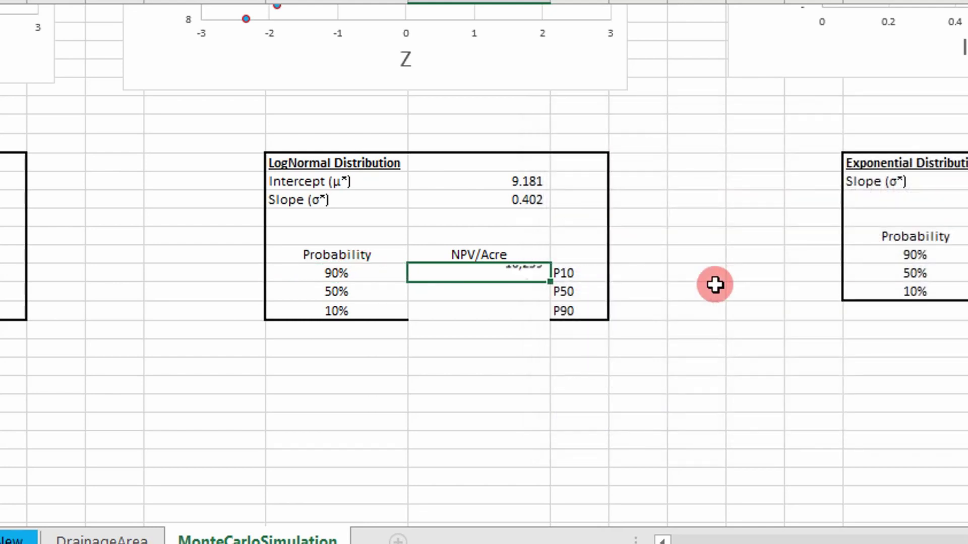
double_click(551, 283)
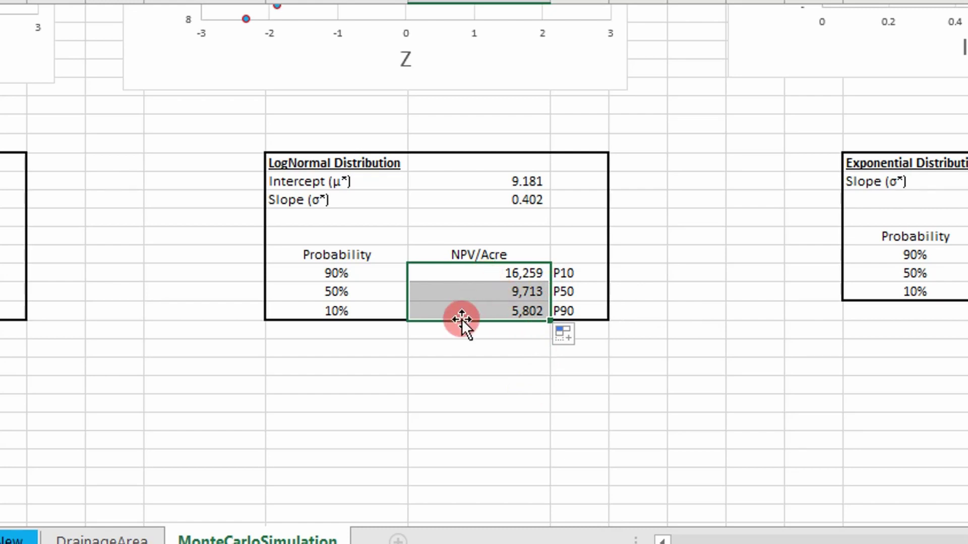
Compare the LogNormal P10, P50 and P90 estimates and probability plot with those of the Normal distribution
click(362, 276)
click(363, 291)
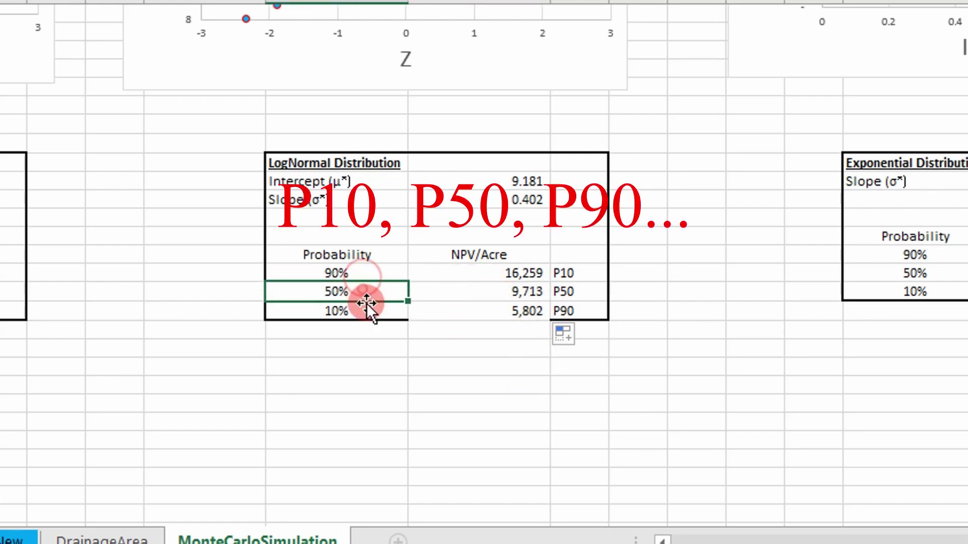
click(367, 312)
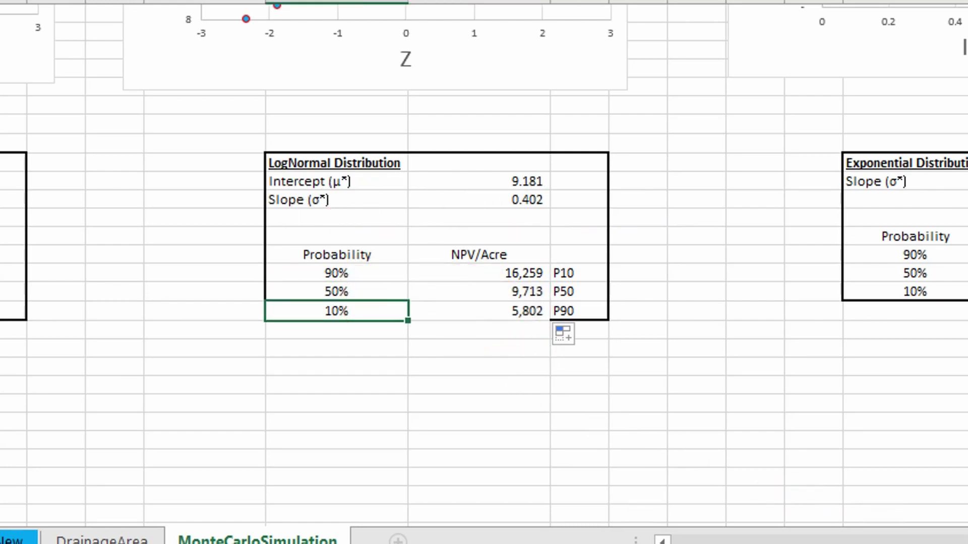
scroll(933, 537, left, 10)
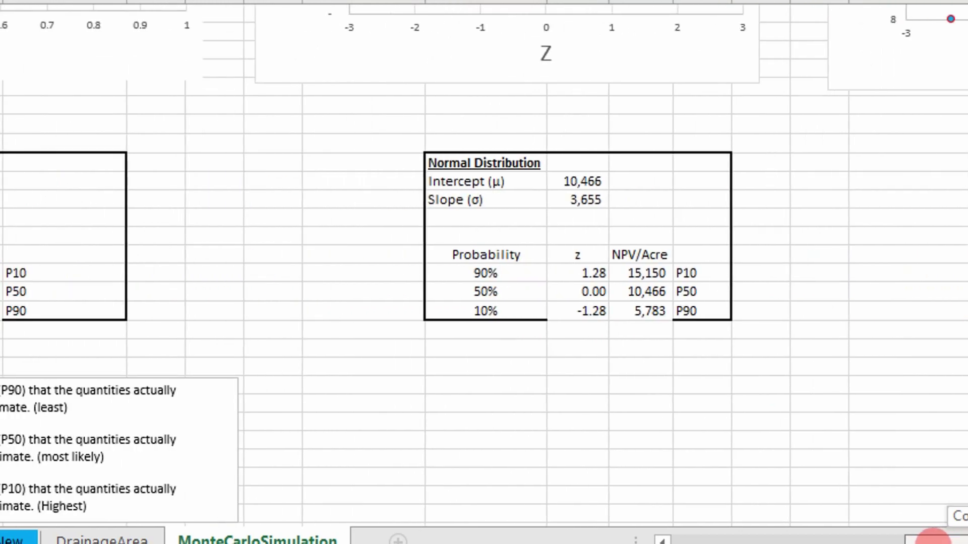
scroll(933, 538, right, 5)
click(937, 308)
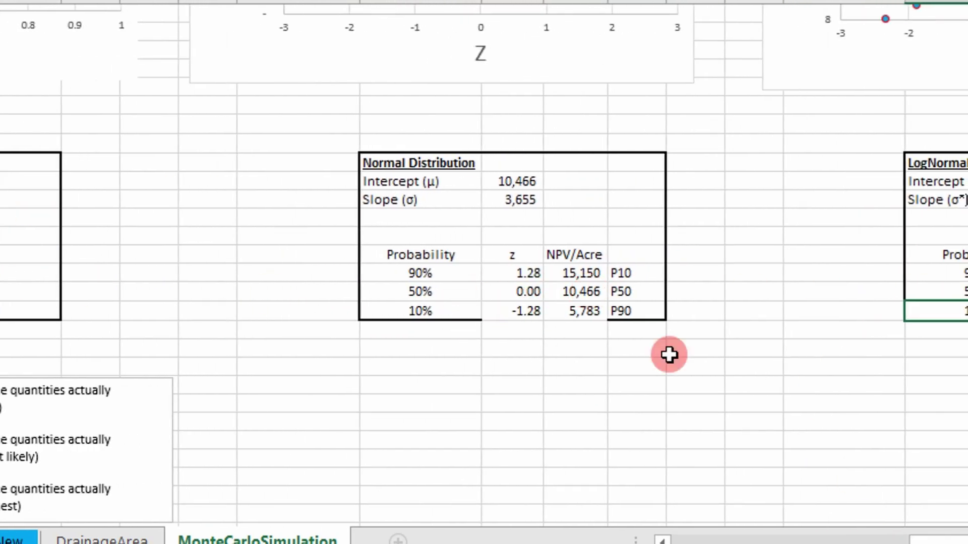
scroll(670, 352, up, 5)
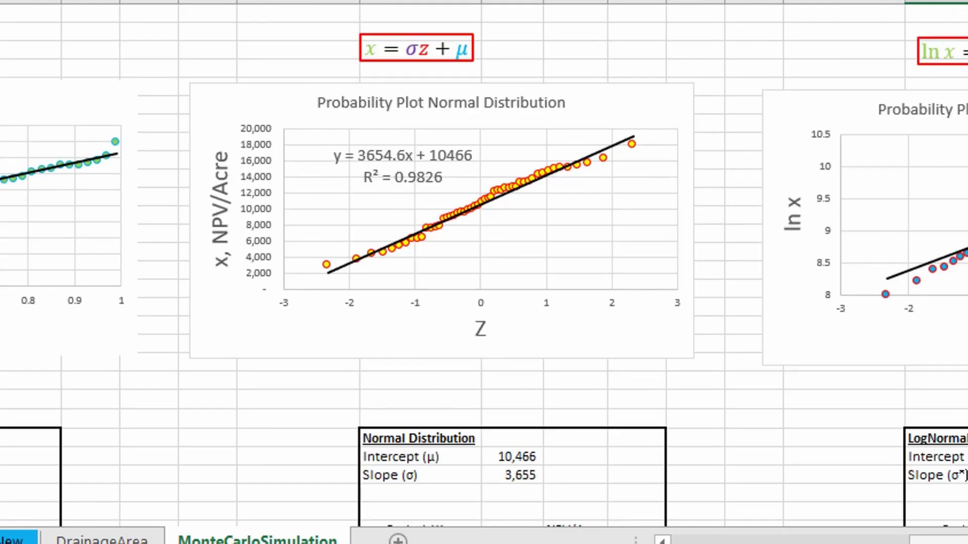
scroll(758, 282, right, 5)
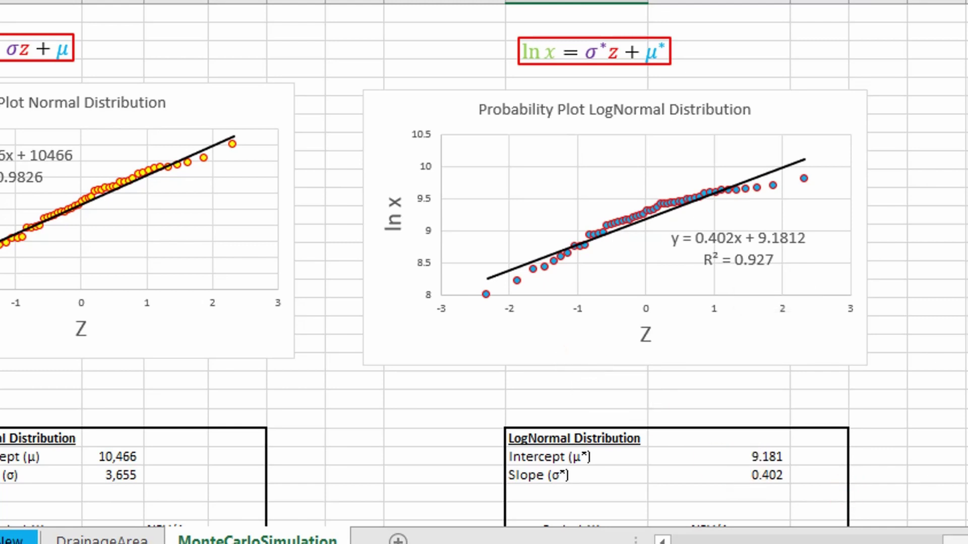
scroll(484, 272, right, 5)
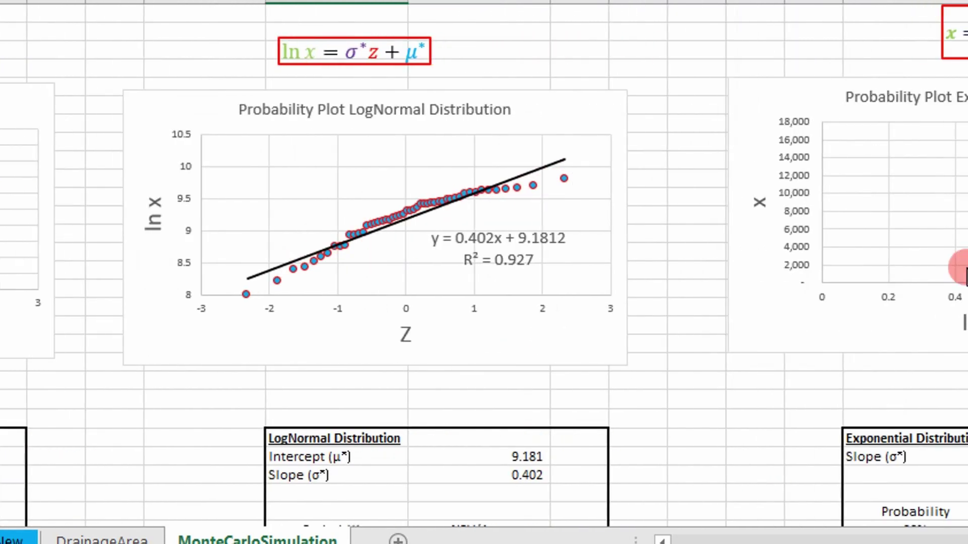